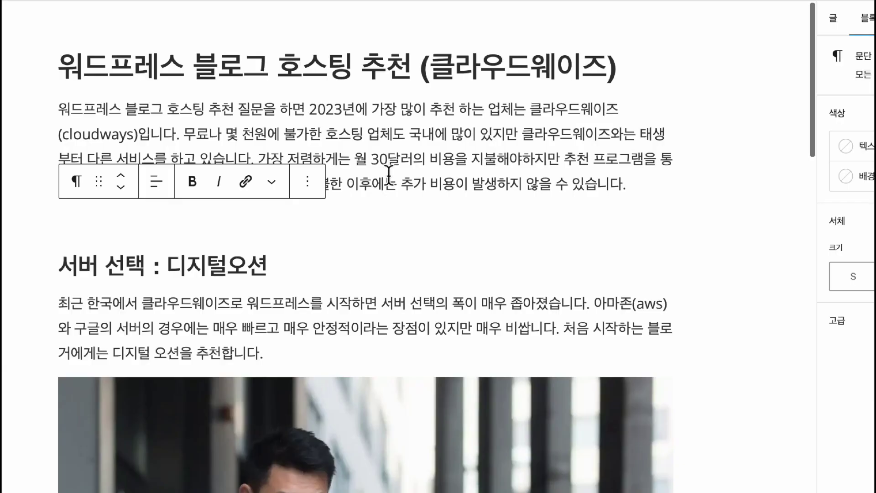
Review the post's intro paragraph, the "서버 선택 : 디지털오션" heading, and the paragraph and image beneath it
{"action": "left_click", "coordinate": [391, 158]}
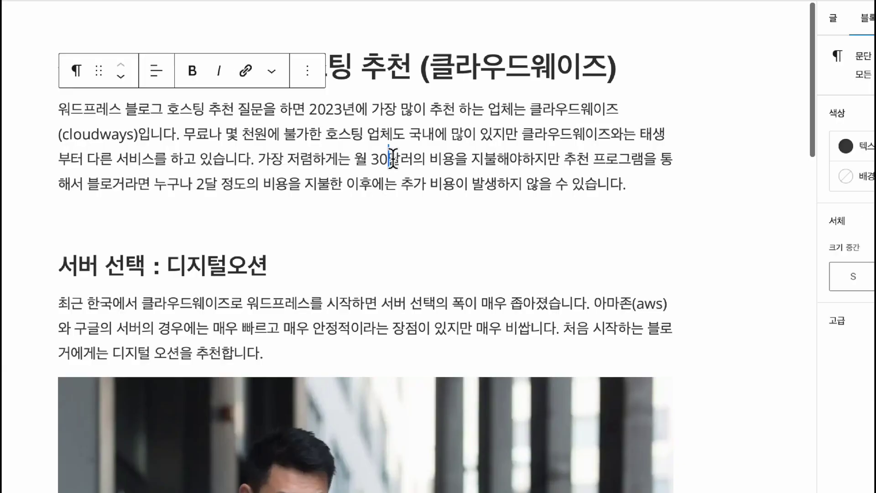
{"action": "left_click", "coordinate": [455, 108]}
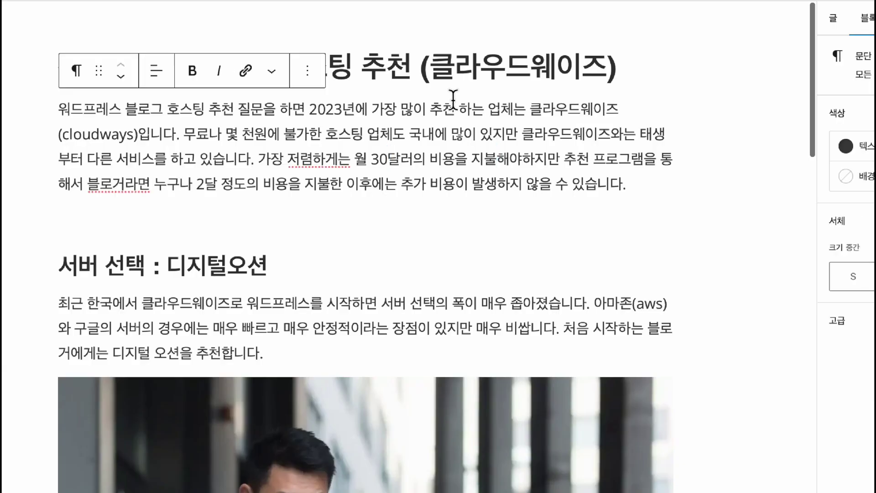
{"action": "left_click", "coordinate": [181, 134]}
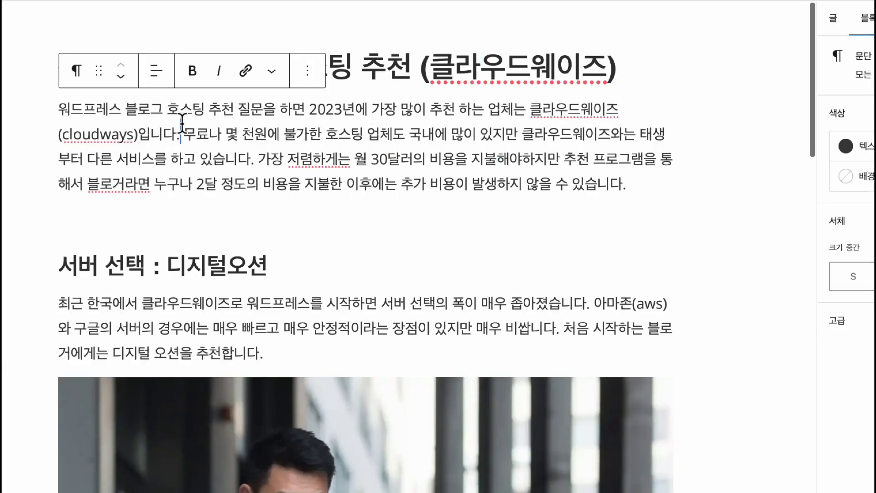
{"action": "left_click", "coordinate": [284, 258]}
{"action": "scroll", "coordinate": [278, 242], "scroll_direction": "down", "scroll_amount": 1}
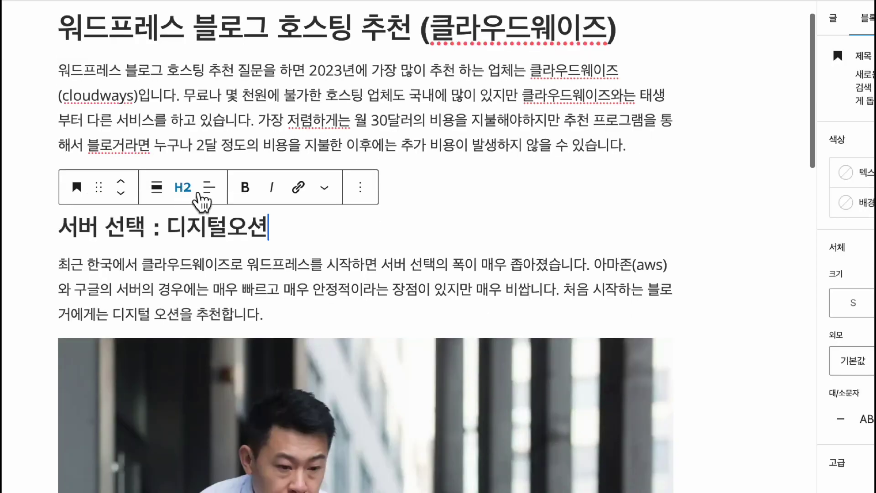
{"action": "left_click", "coordinate": [276, 282]}
{"action": "left_click", "coordinate": [309, 310]}
{"action": "scroll", "coordinate": [309, 311], "scroll_direction": "down", "scroll_amount": 15}
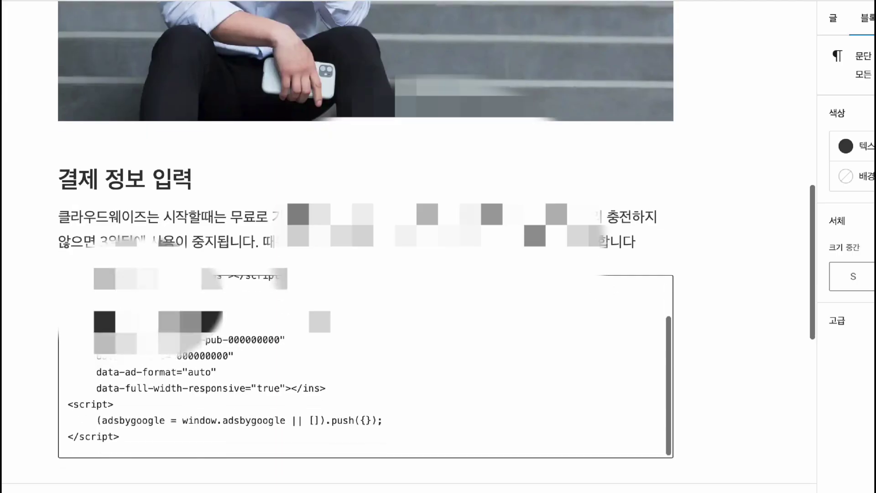
Examine the AdSense code in the HTML block below the "결제 정보 입력" section, selecting its text
{"action": "left_click", "coordinate": [201, 177]}
{"action": "left_click", "coordinate": [314, 311]}
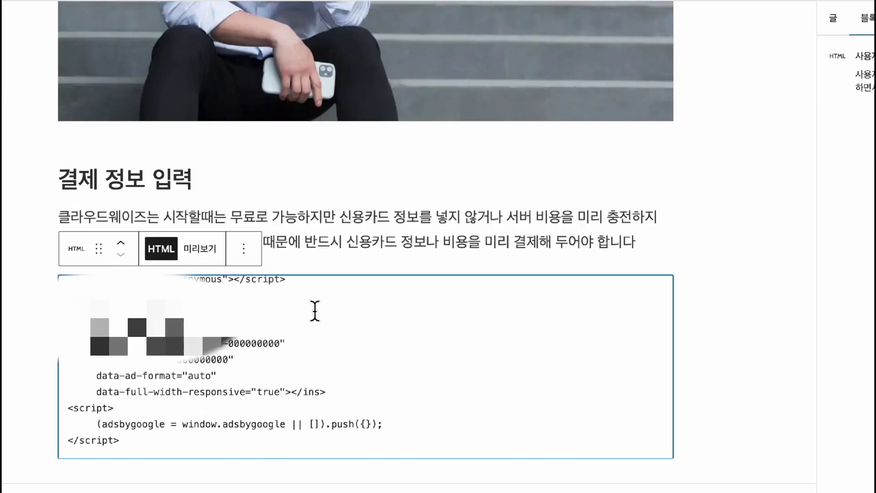
{"action": "left_click", "coordinate": [355, 226]}
{"action": "left_click", "coordinate": [333, 343]}
{"action": "left_click_drag", "start_coordinate": [146, 442], "coordinate": [39, 283]}
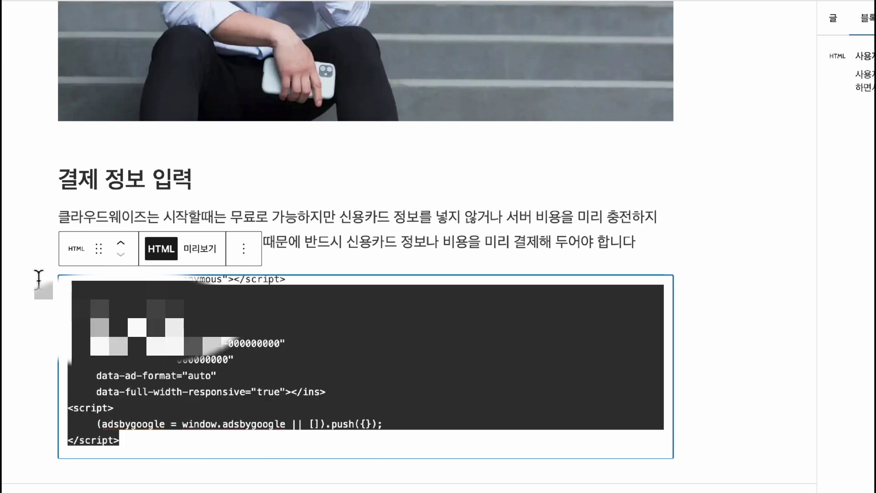
{"action": "left_click", "coordinate": [590, 285]}
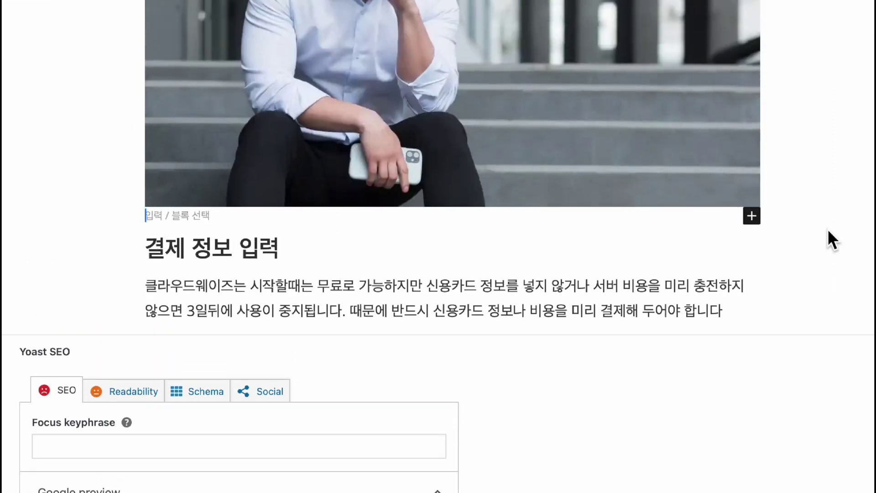
Insert a custom HTML block above the "결제 정보 입력" heading and paste the AdSense code into it
{"action": "left_click", "coordinate": [752, 216]}
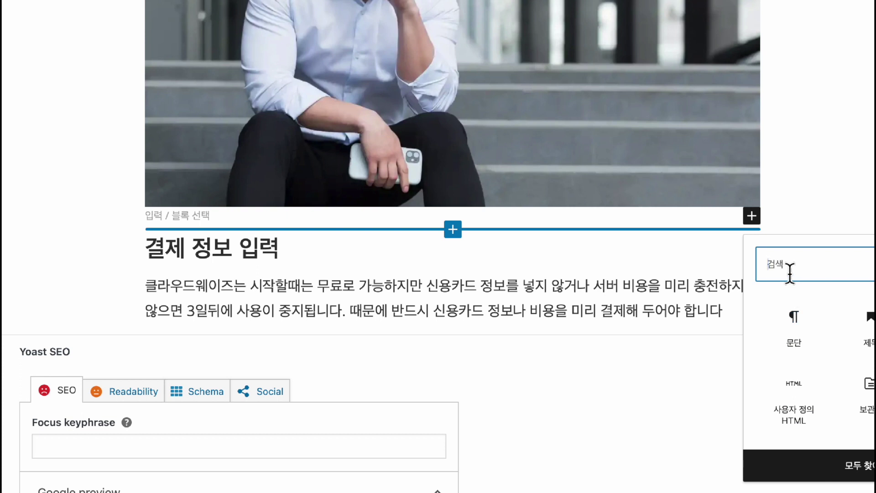
{"action": "type", "text": "html"}
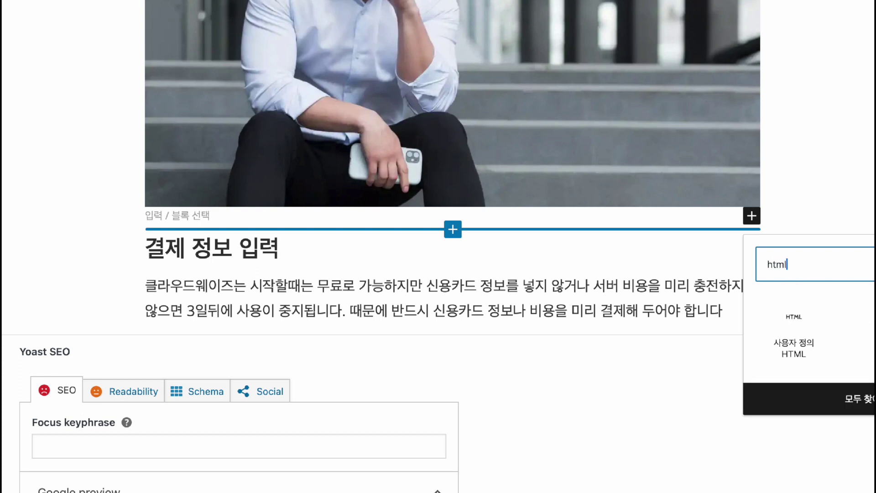
{"action": "key", "text": "BackSpace"}
{"action": "key", "text": "BackSpace"}
{"action": "key", "text": "BackSpace"}
{"action": "key", "text": "BackSpace"}
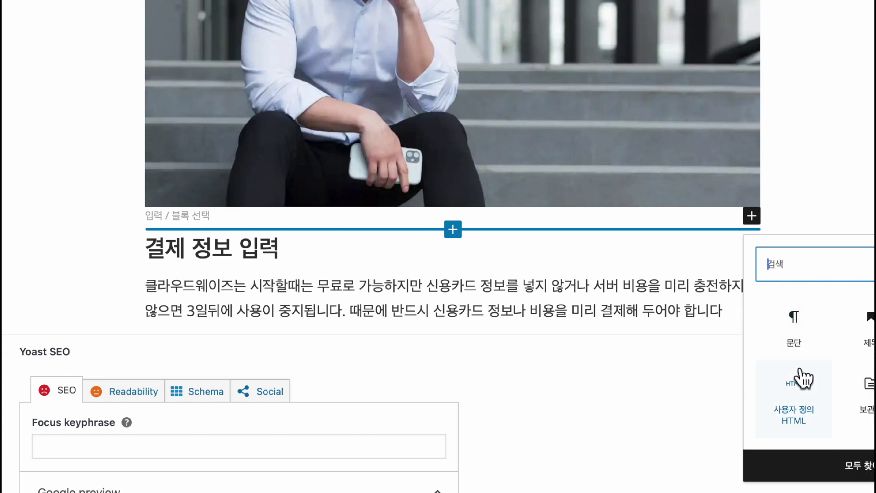
{"action": "left_click", "coordinate": [793, 400]}
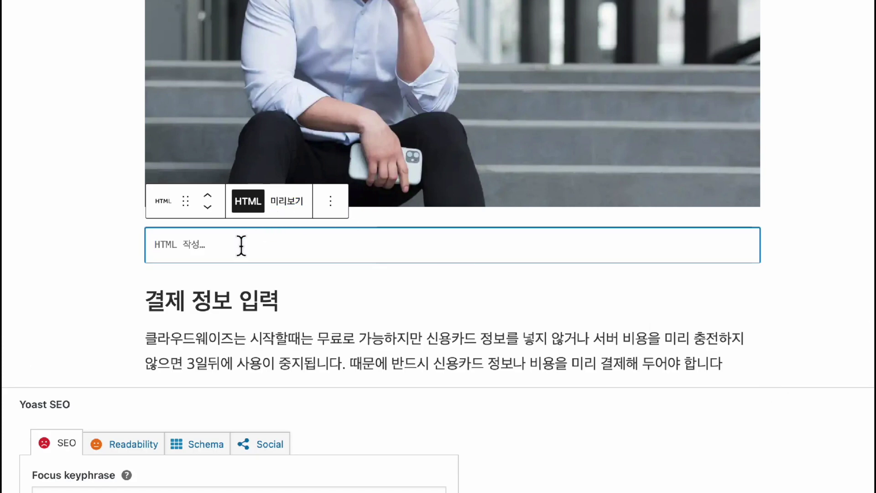
{"action": "key", "text": "super+v"}
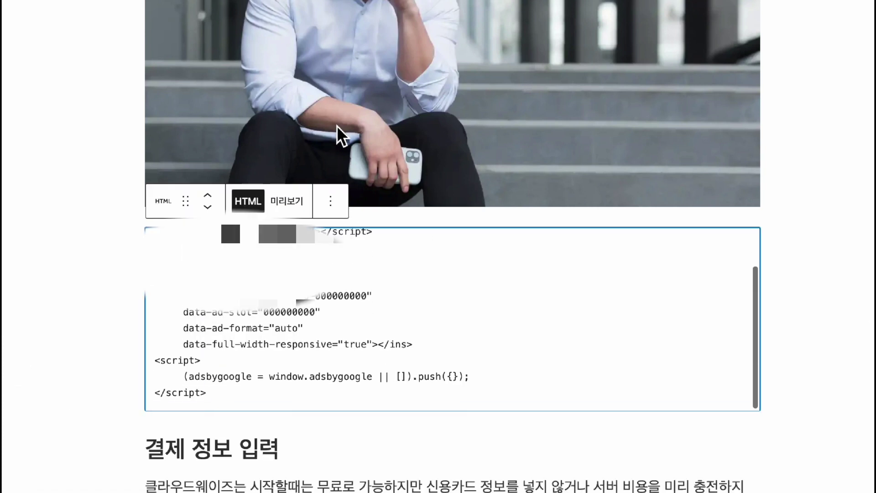
Move the ad code block below the payment information text, and finally up between the intro paragraph and the "서버 선택" heading
{"action": "left_click", "coordinate": [208, 206]}
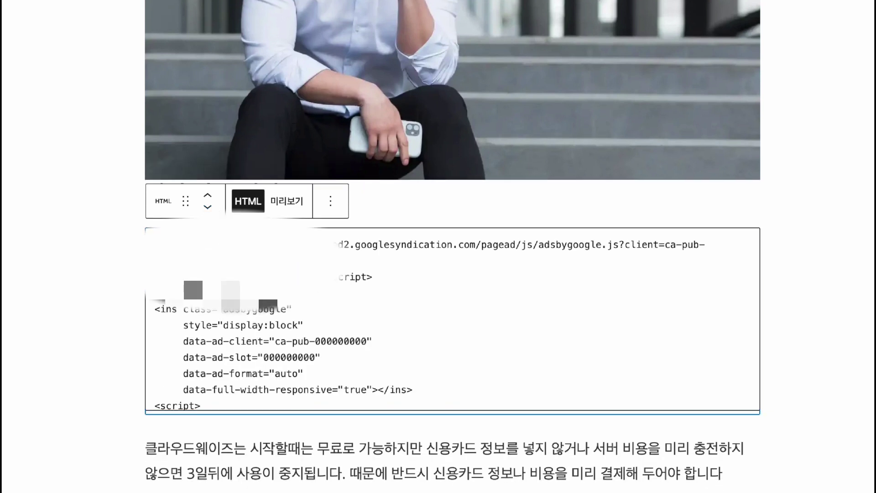
{"action": "left_click", "coordinate": [280, 194]}
{"action": "left_click", "coordinate": [208, 160]}
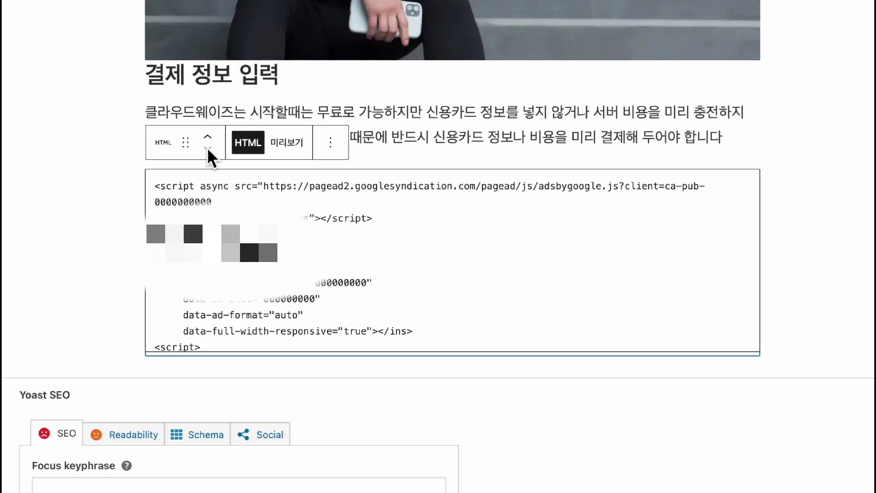
{"action": "left_click_drag", "start_coordinate": [186, 142], "coordinate": [188, 123]}
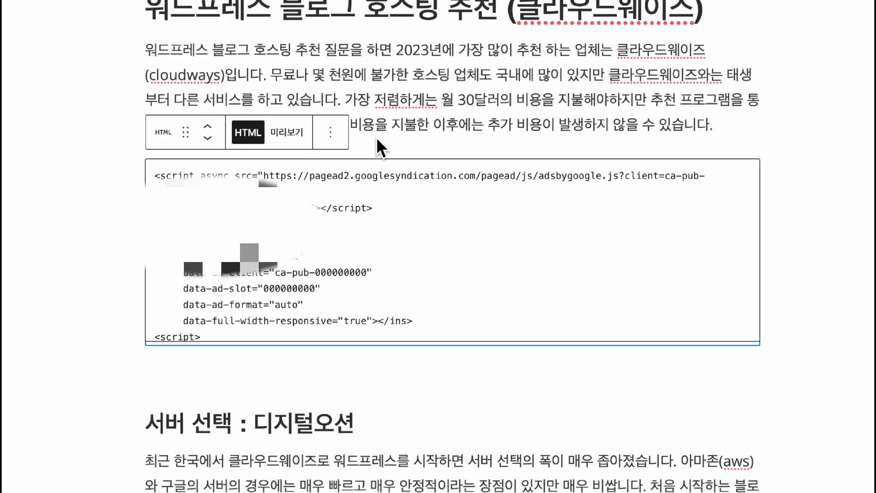
Check the ad code block's position below the intro paragraph and undo its manual placement
{"action": "left_click", "coordinate": [420, 196]}
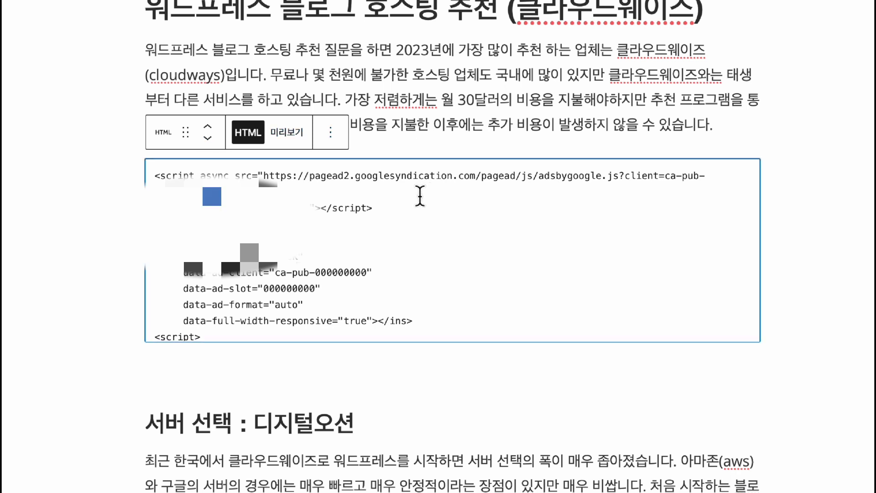
{"action": "left_click", "coordinate": [520, 71]}
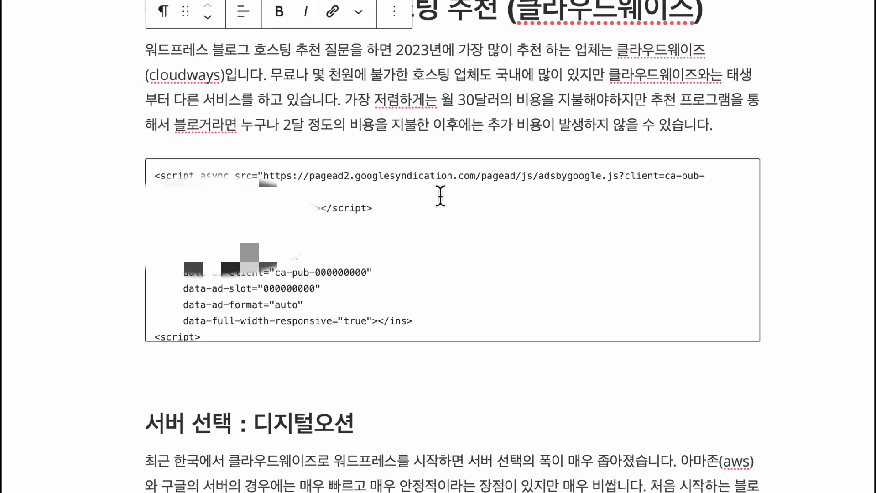
{"action": "left_click", "coordinate": [440, 196]}
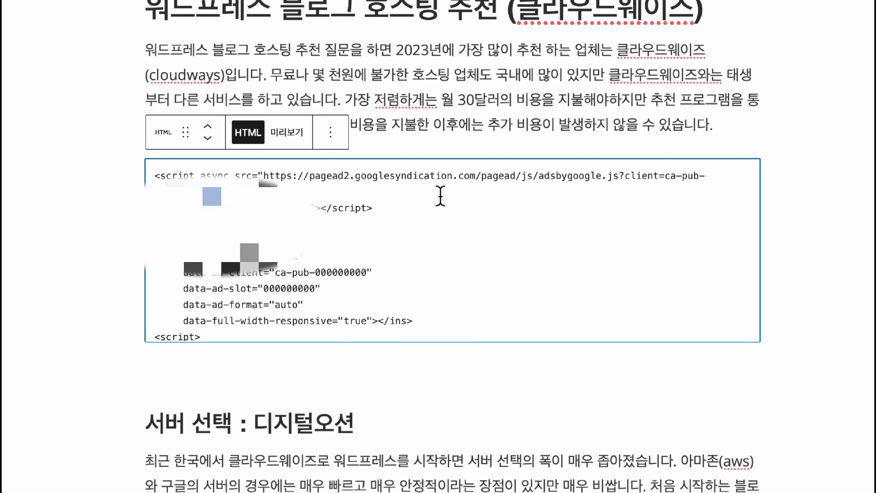
{"action": "key", "text": "ctrl+z"}
Go to adding a new plugin from the installed plugins list and search for "ad inserter"
{"action": "mouse_move", "coordinate": [291, 137]}
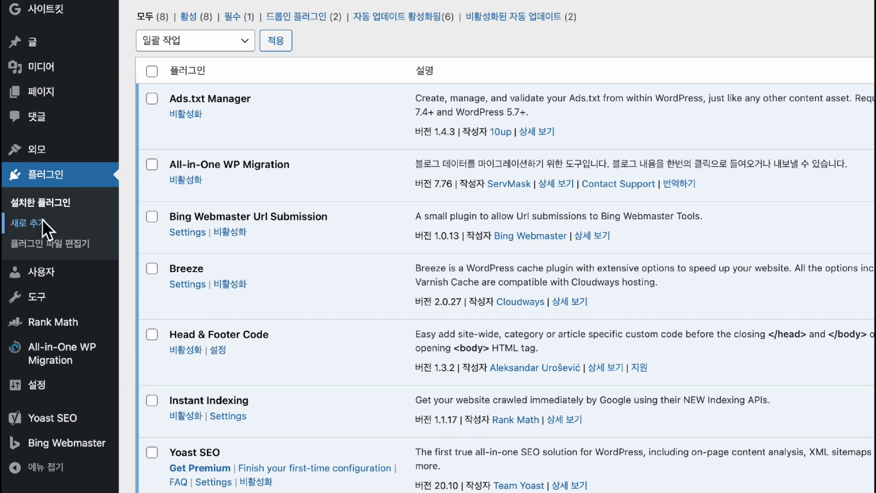
{"action": "left_click", "coordinate": [42, 219]}
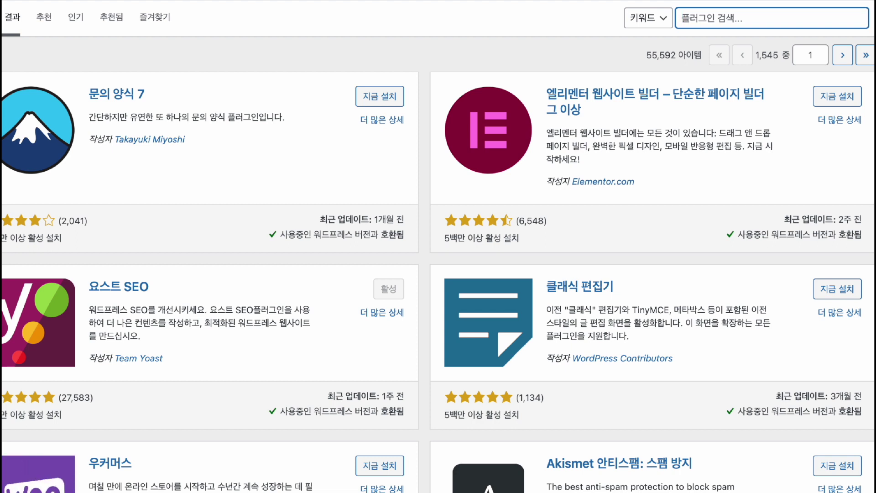
{"action": "type", "text": "ad "}
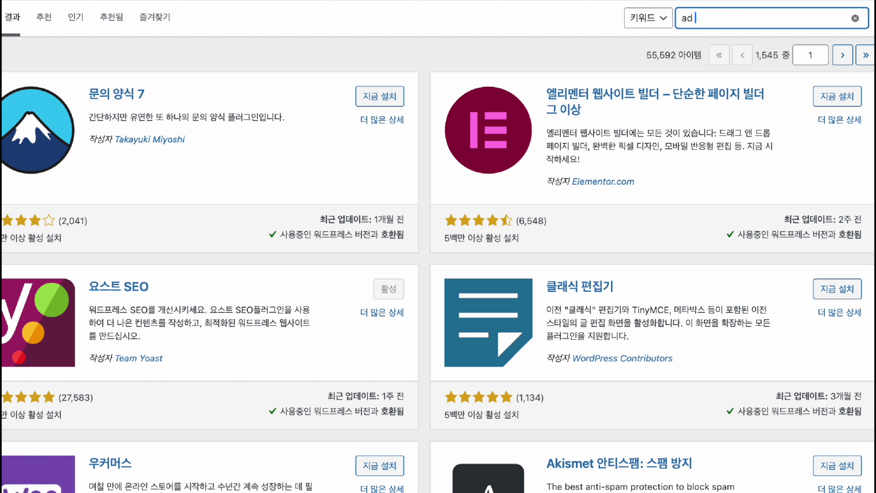
{"action": "type", "text": "inserter"}
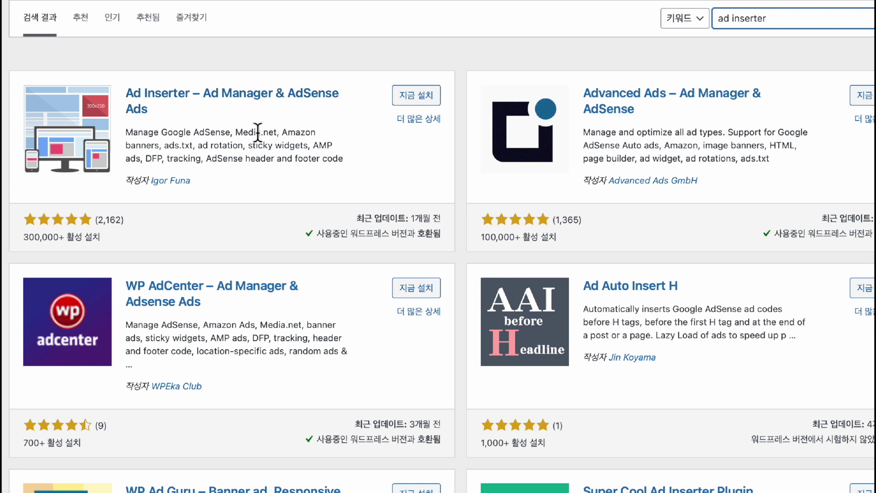
Install and activate the "Ad Inserter – Ad Manager & AdSense Ads" plugin
{"action": "left_click", "coordinate": [416, 101]}
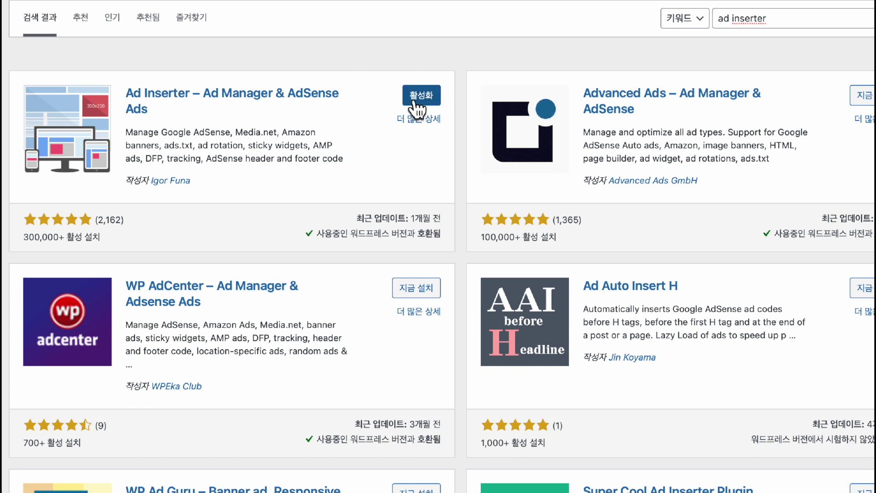
{"action": "left_click", "coordinate": [415, 98]}
{"action": "scroll", "coordinate": [192, 206], "scroll_direction": "down", "scroll_amount": 1}
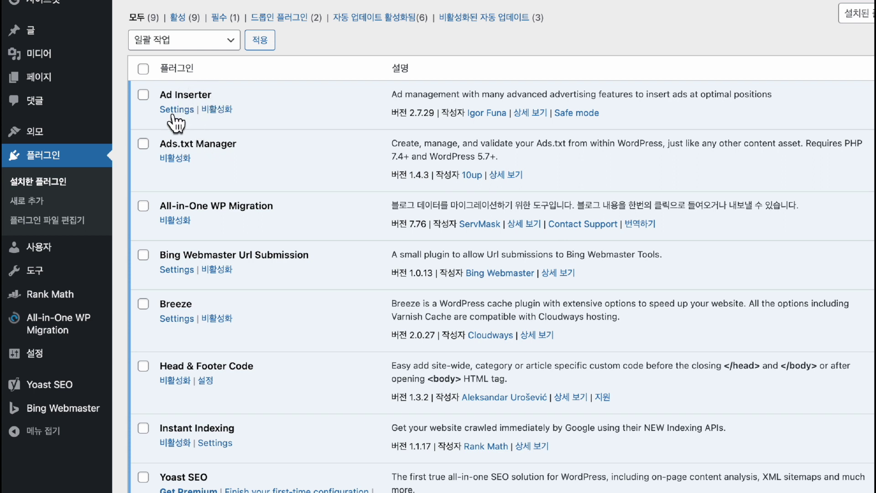
{"action": "scroll", "coordinate": [208, 107], "scroll_direction": "up", "scroll_amount": 1}
{"action": "mouse_move", "coordinate": [39, 31]}
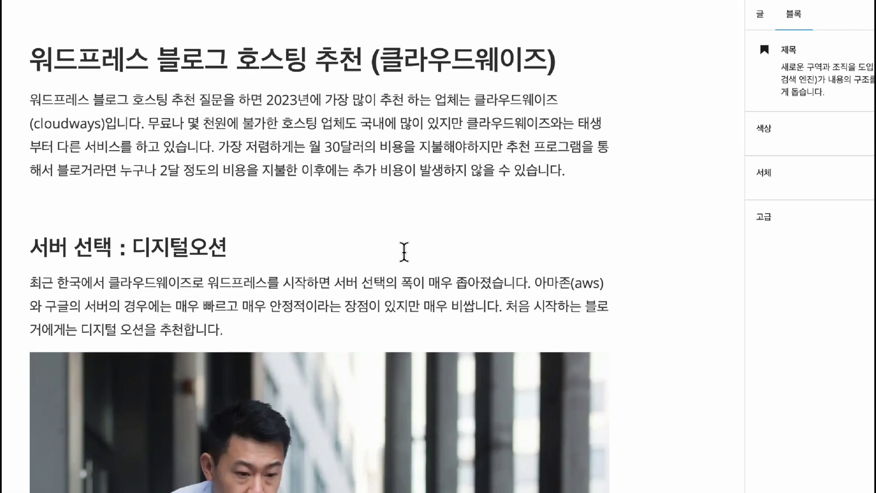
Examine the post's layout from the title to the image, including the start of the intro paragraph
{"action": "scroll", "coordinate": [404, 251], "scroll_direction": "down", "scroll_amount": 5}
{"action": "scroll", "coordinate": [404, 252], "scroll_direction": "up", "scroll_amount": 5}
{"action": "scroll", "coordinate": [404, 252], "scroll_direction": "down", "scroll_amount": 1}
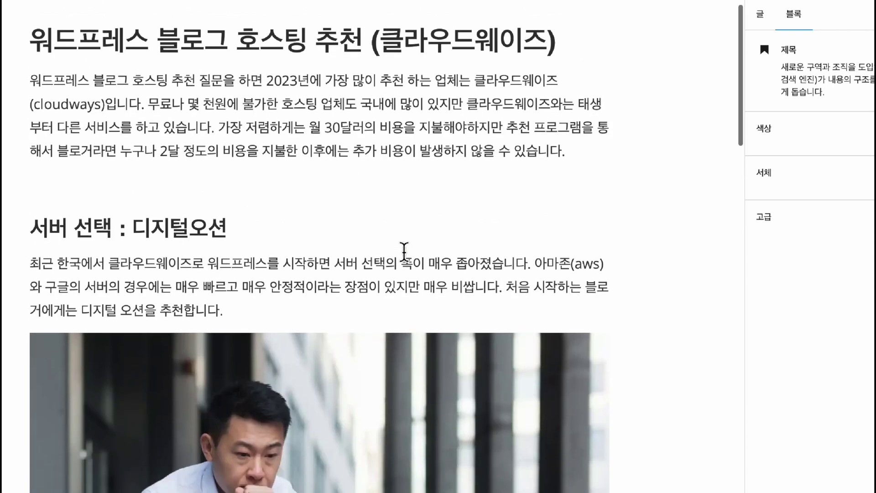
{"action": "scroll", "coordinate": [404, 251], "scroll_direction": "down", "scroll_amount": 2}
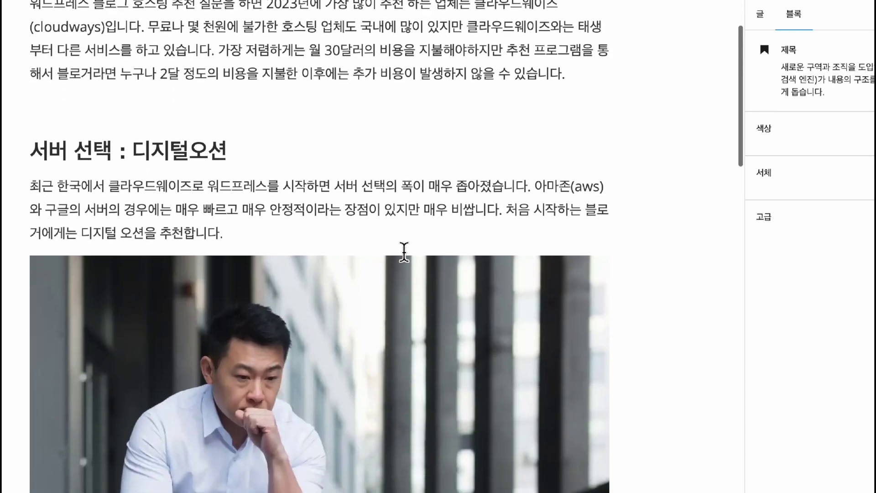
{"action": "scroll", "coordinate": [404, 251], "scroll_direction": "up", "scroll_amount": 2}
{"action": "left_click", "coordinate": [215, 168]}
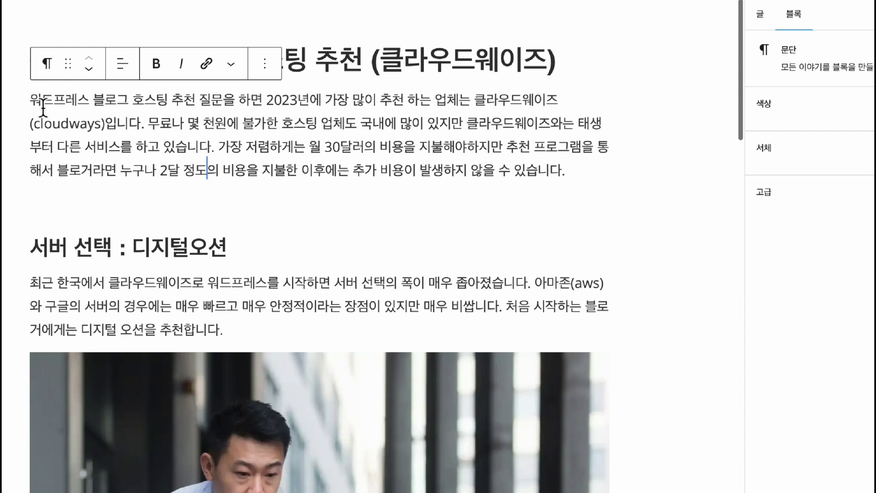
{"action": "left_click_drag", "start_coordinate": [31, 97], "coordinate": [132, 94]}
{"action": "left_click", "coordinate": [132, 95]}
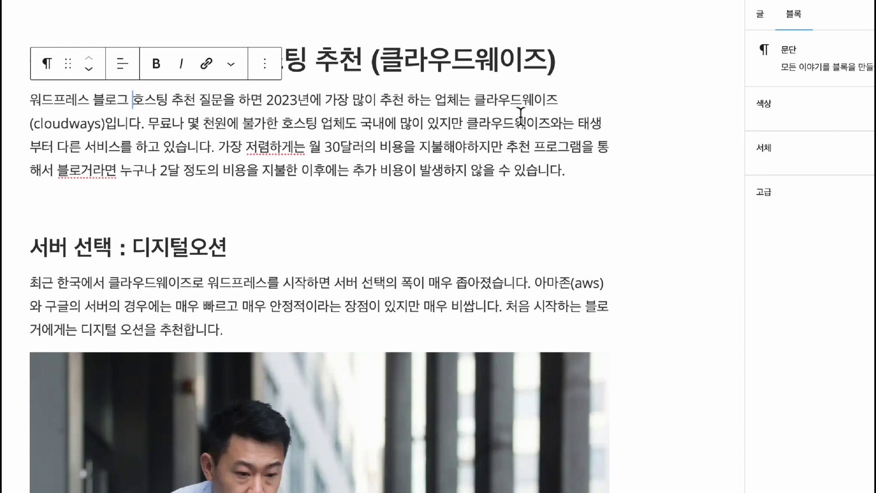
Try adding an empty block between the title and the intro paragraph, and undo it
{"action": "left_click", "coordinate": [29, 106]}
{"action": "key", "text": "Return"}
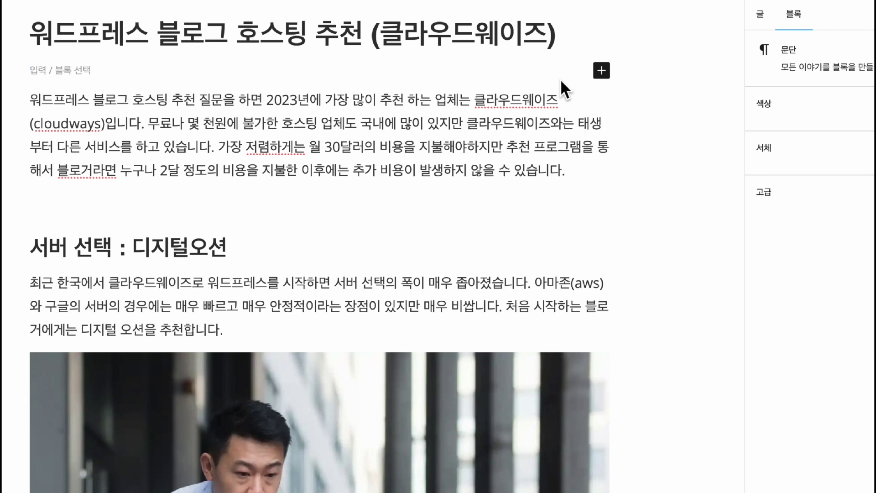
{"action": "mouse_move", "coordinate": [562, 82]}
{"action": "key", "text": "ctrl+z"}
{"action": "key", "text": "ctrl+z"}
Examine the space around the "서버 선택 : 디지털오션" heading, its paragraph and the image below
{"action": "left_click", "coordinate": [252, 169]}
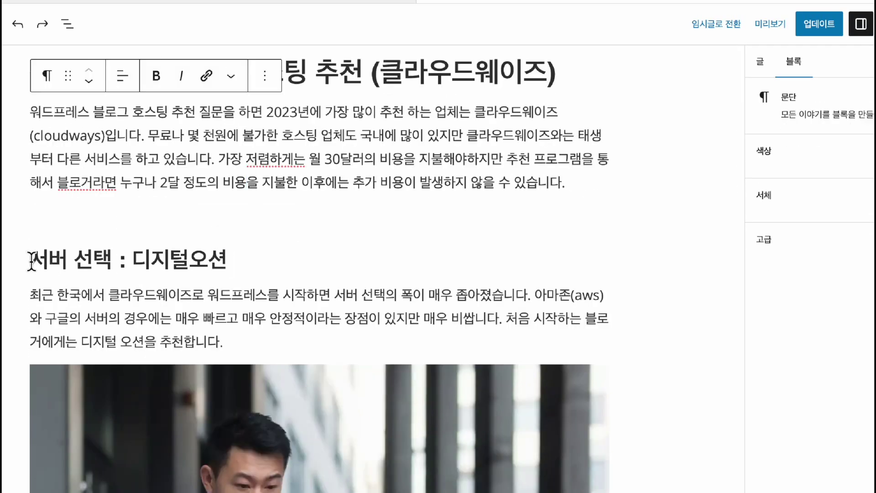
{"action": "left_click", "coordinate": [269, 267]}
{"action": "left_click", "coordinate": [37, 242]}
{"action": "left_click", "coordinate": [63, 285]}
{"action": "left_click", "coordinate": [63, 286]}
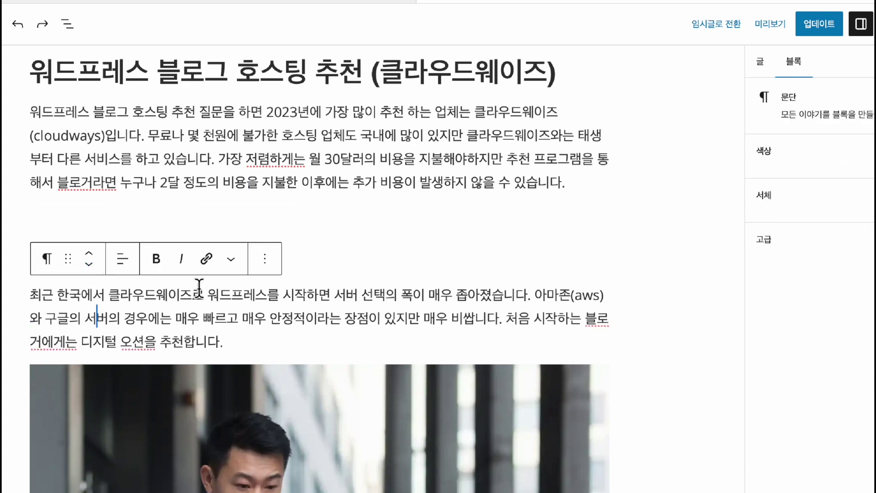
{"action": "key", "text": "ctrl+a"}
{"action": "left_click", "coordinate": [413, 249]}
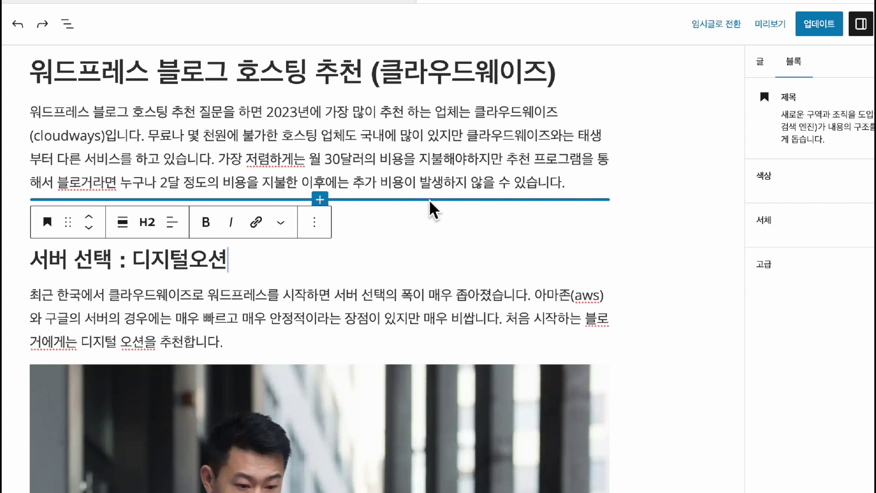
{"action": "scroll", "coordinate": [431, 206], "scroll_direction": "down", "scroll_amount": 12}
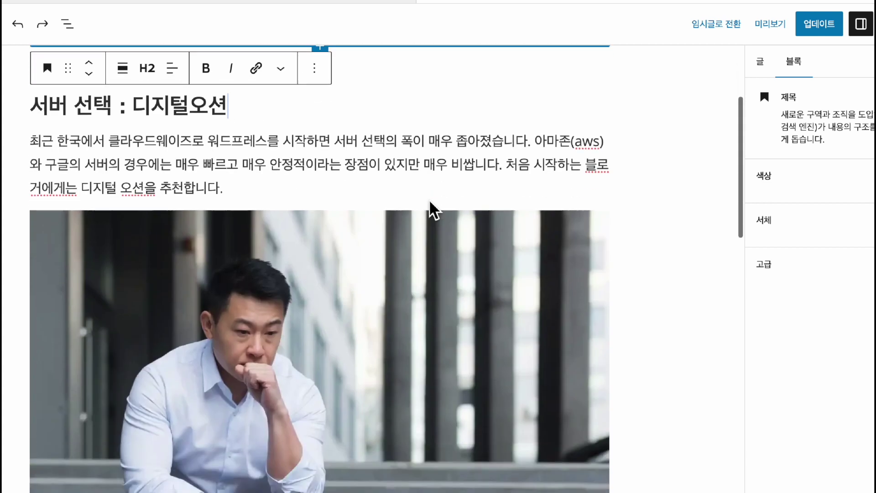
Examine the spaces between the post's later sections, from below the image to the "실수로 프로모션 코드를 안 넣은 경우" heading
{"action": "left_click", "coordinate": [60, 277]}
{"action": "scroll", "coordinate": [117, 356], "scroll_direction": "down", "scroll_amount": 1}
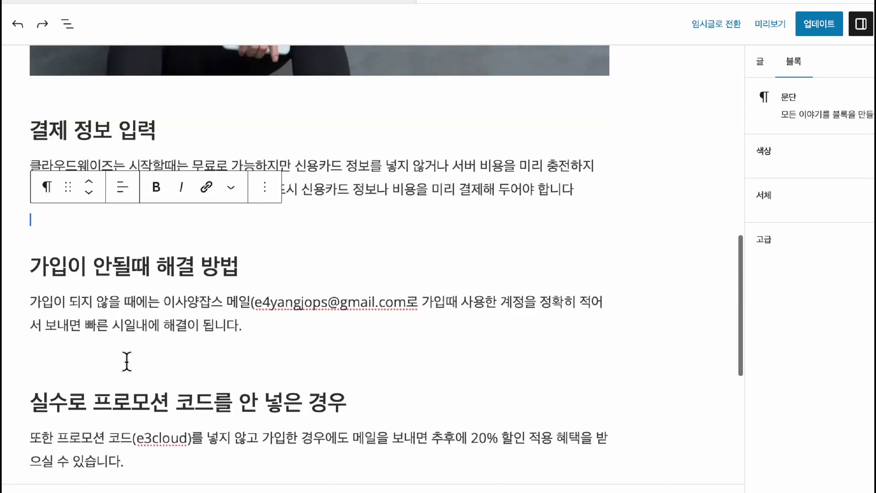
{"action": "left_click", "coordinate": [125, 360]}
{"action": "scroll", "coordinate": [369, 161], "scroll_direction": "up", "scroll_amount": 4}
{"action": "scroll", "coordinate": [369, 161], "scroll_direction": "up", "scroll_amount": 10}
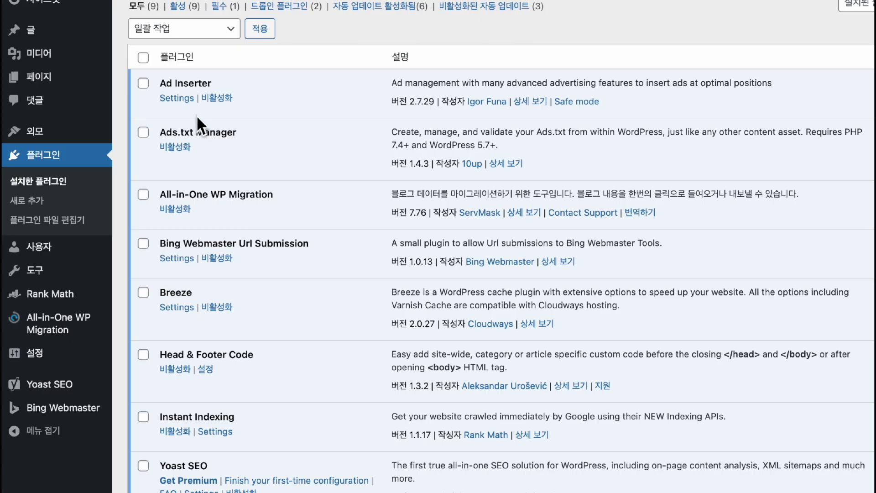
Paste the AdSense ad code into Ad Inserter's Block 1 and save it for insertion on Posts before paragraph 1
{"action": "left_click", "coordinate": [190, 102]}
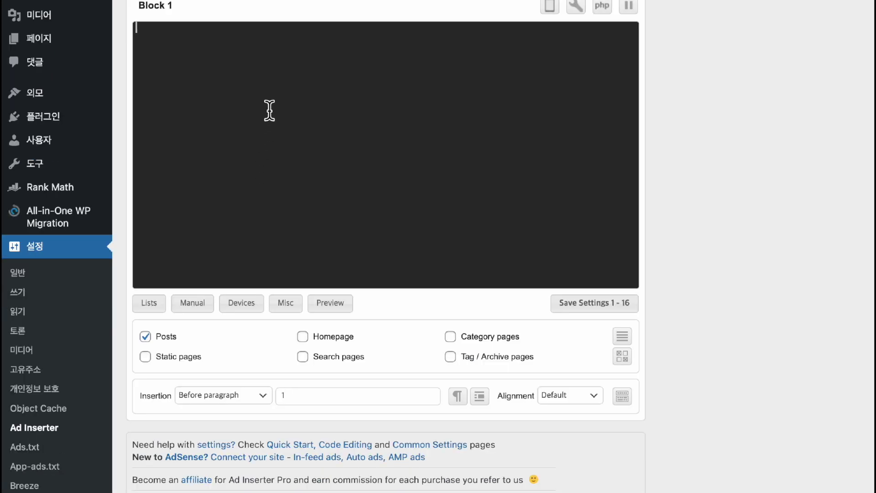
{"action": "key", "text": "ctrl+v"}
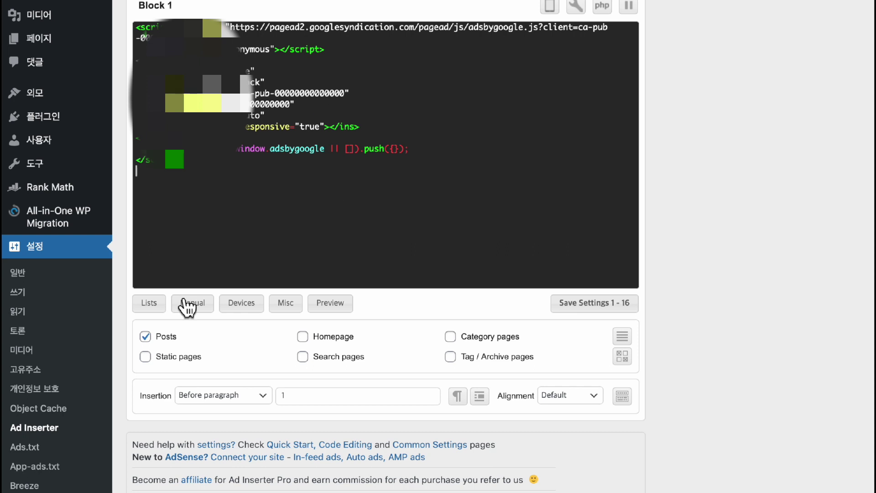
{"action": "left_click", "coordinate": [146, 337]}
{"action": "left_click", "coordinate": [264, 398]}
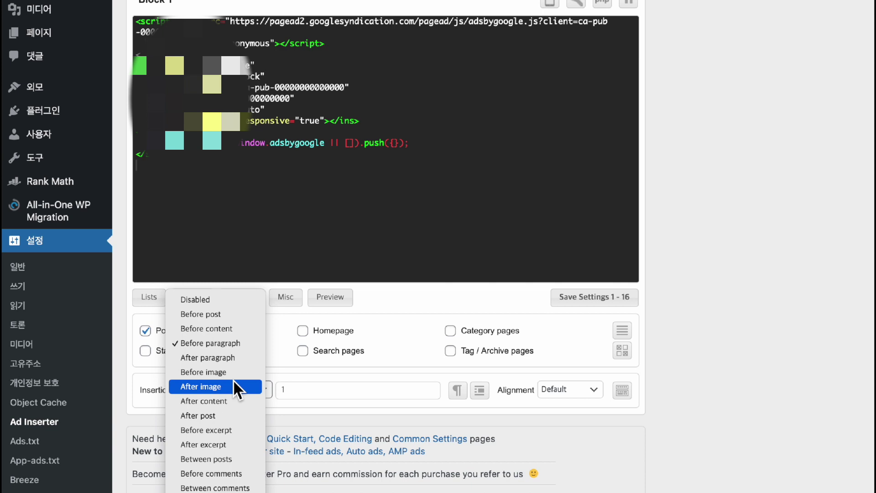
{"action": "left_click", "coordinate": [222, 344]}
{"action": "left_click", "coordinate": [301, 390]}
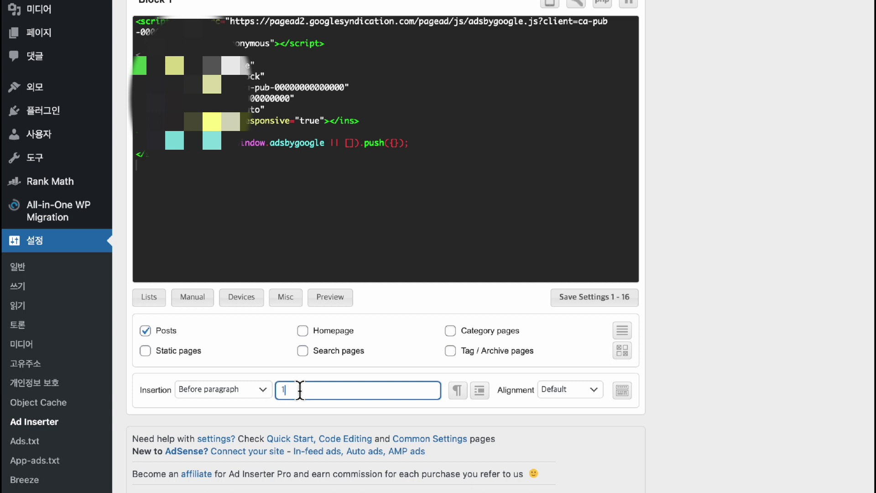
{"action": "left_click", "coordinate": [589, 302]}
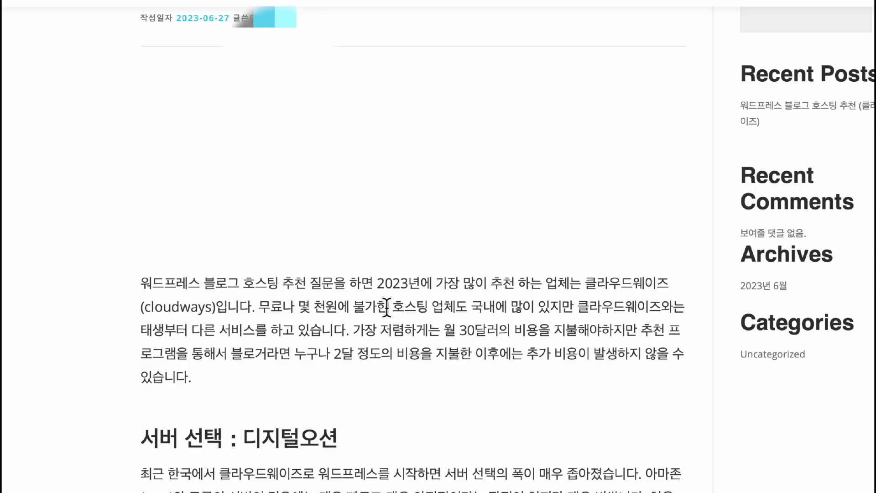
Examine the published post for the ad space between the title and the intro paragraph
{"action": "scroll", "coordinate": [358, 258], "scroll_direction": "up", "scroll_amount": 2}
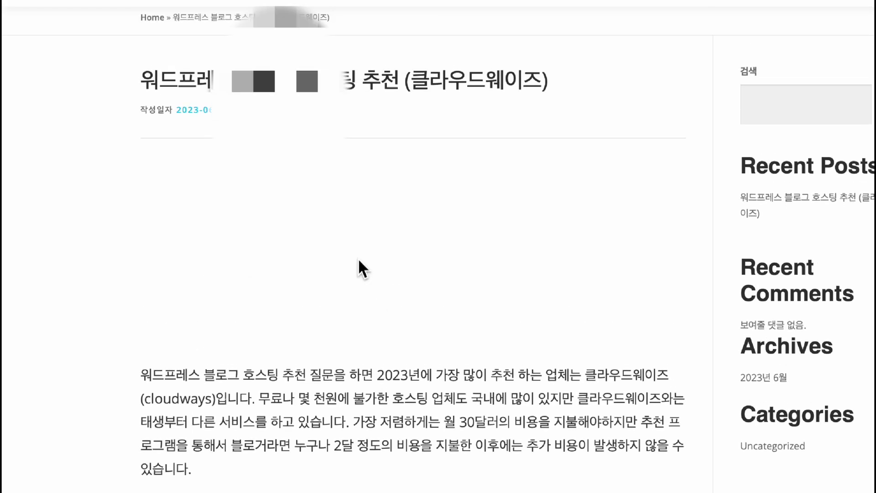
{"action": "scroll", "coordinate": [409, 192], "scroll_direction": "down", "scroll_amount": 6}
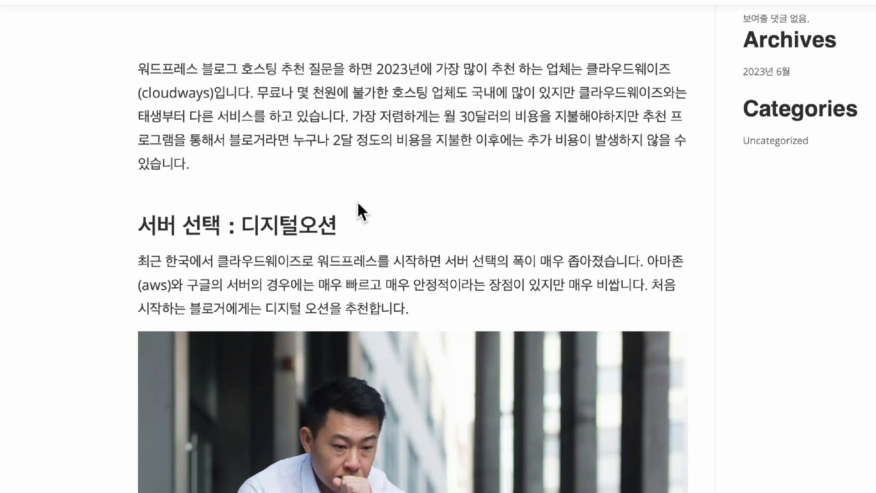
{"action": "scroll", "coordinate": [358, 208], "scroll_direction": "up", "scroll_amount": 1}
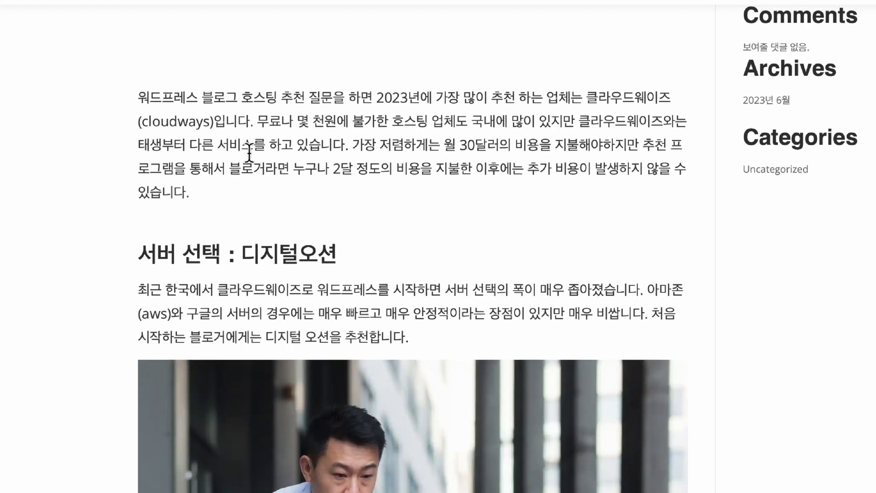
{"action": "scroll", "coordinate": [242, 150], "scroll_direction": "up", "scroll_amount": 1}
{"action": "scroll", "coordinate": [248, 152], "scroll_direction": "down", "scroll_amount": 1}
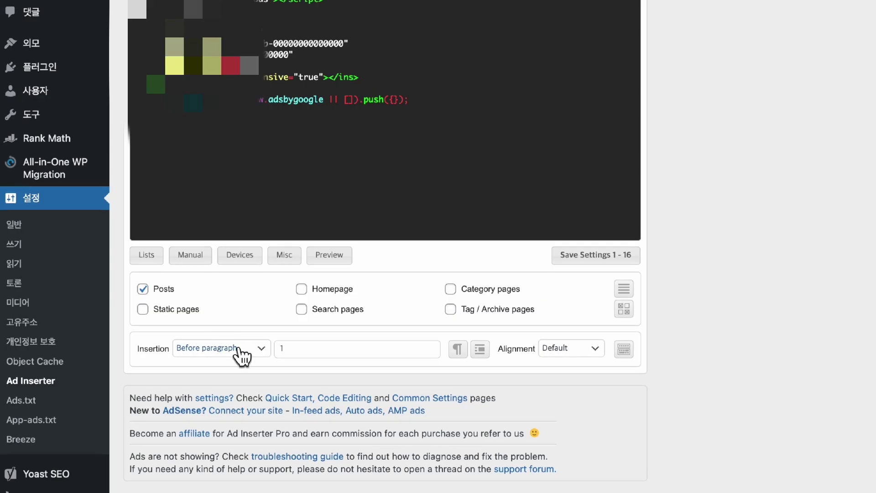
Set Block 1's insertion to After paragraph 2, save the settings, and check the ad space in the published post
{"action": "left_click", "coordinate": [237, 349]}
{"action": "scroll", "coordinate": [240, 352], "scroll_direction": "down", "scroll_amount": 3}
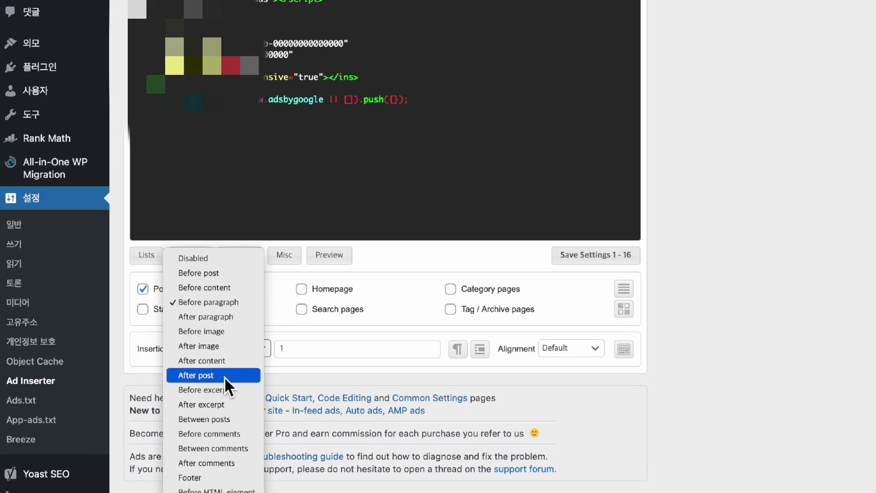
{"action": "left_click", "coordinate": [225, 318]}
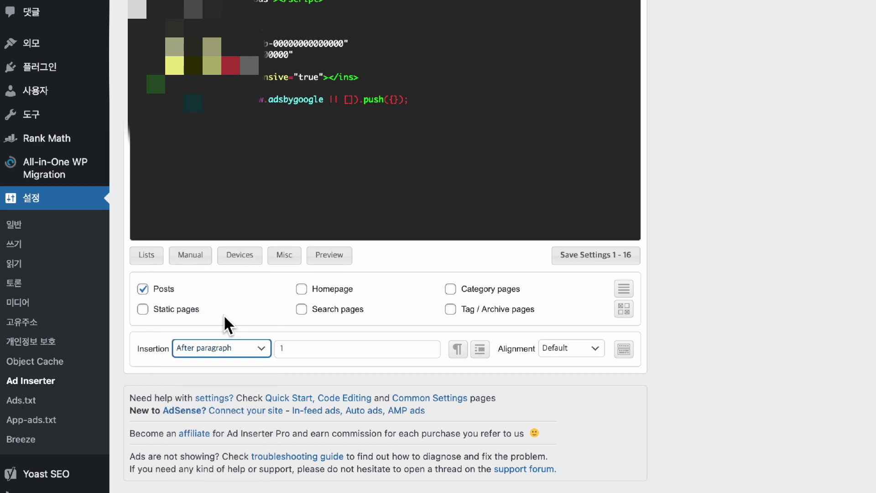
{"action": "left_click", "coordinate": [308, 348]}
{"action": "key", "text": "BackSpace"}
{"action": "type", "text": "2"}
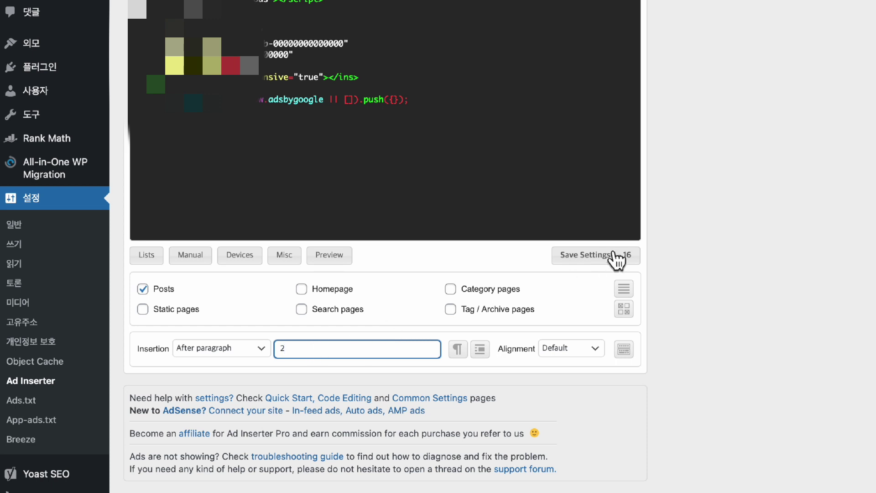
{"action": "left_click", "coordinate": [598, 255]}
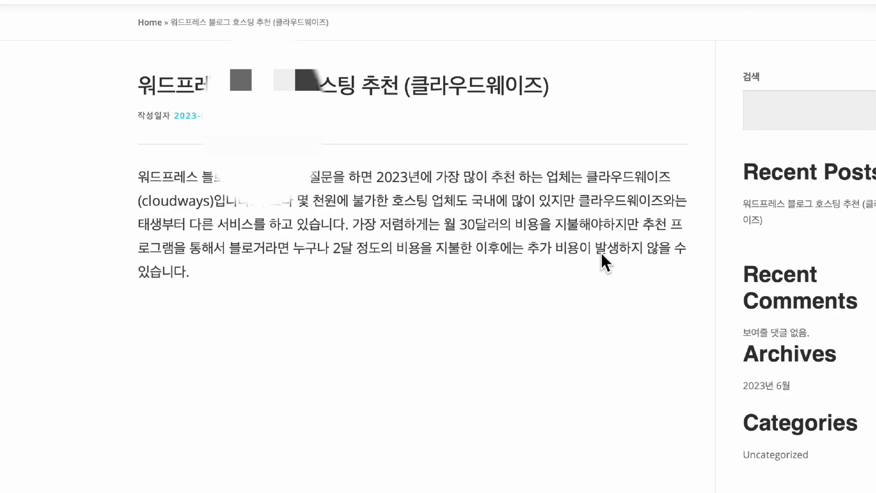
{"action": "scroll", "coordinate": [348, 372], "scroll_direction": "down", "scroll_amount": 3}
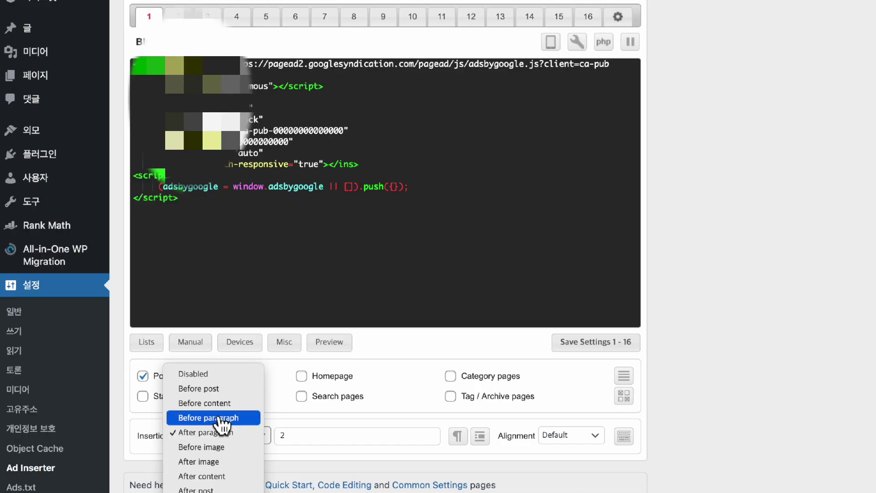
Set Block 1's insertion to Before paragraph 2, save the settings, and check the ad space in the published post
{"action": "left_click", "coordinate": [219, 363]}
{"action": "left_click", "coordinate": [597, 343]}
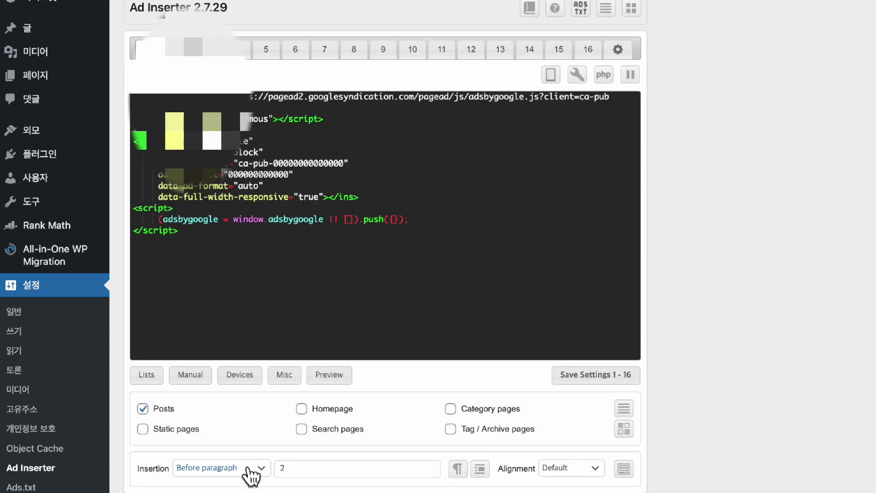
{"action": "left_click", "coordinate": [294, 467]}
{"action": "left_click", "coordinate": [599, 377]}
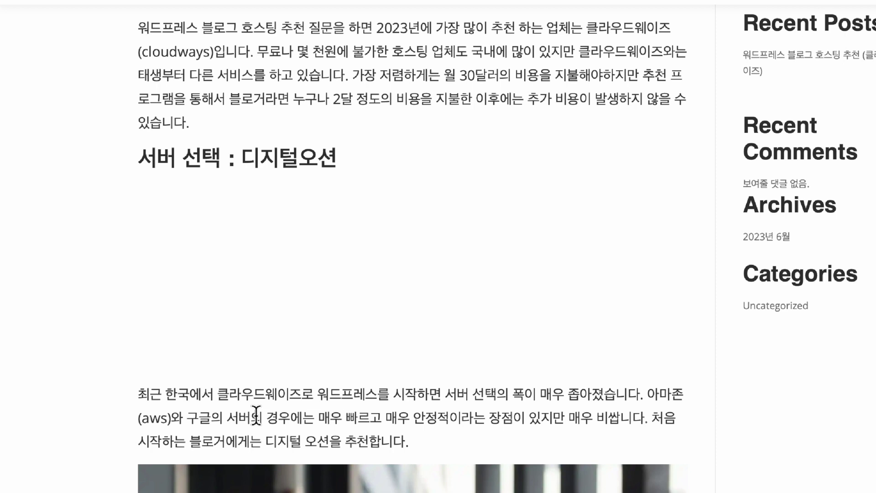
{"action": "scroll", "coordinate": [257, 414], "scroll_direction": "down", "scroll_amount": 9}
{"action": "scroll", "coordinate": [322, 310], "scroll_direction": "down", "scroll_amount": 1}
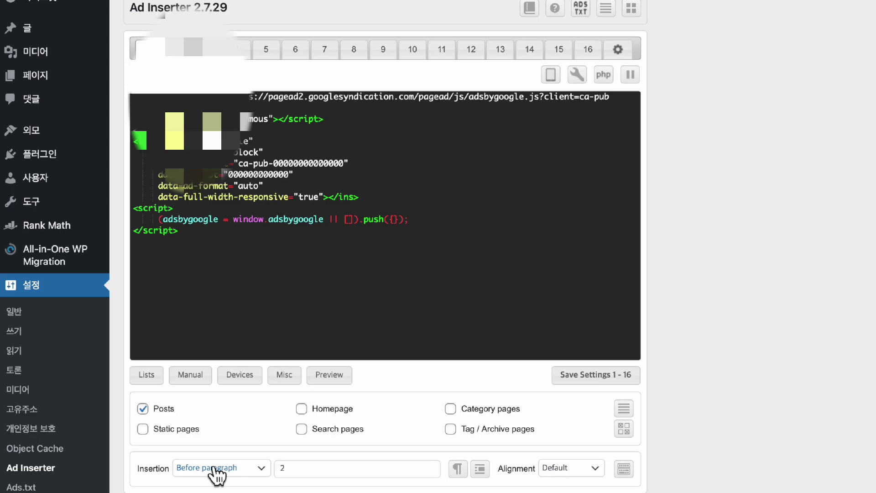
Set Block 1's insertion to After image 1 and save the settings
{"action": "left_click", "coordinate": [214, 469]}
{"action": "scroll", "coordinate": [214, 411], "scroll_direction": "down", "scroll_amount": 1}
{"action": "left_click", "coordinate": [214, 420]}
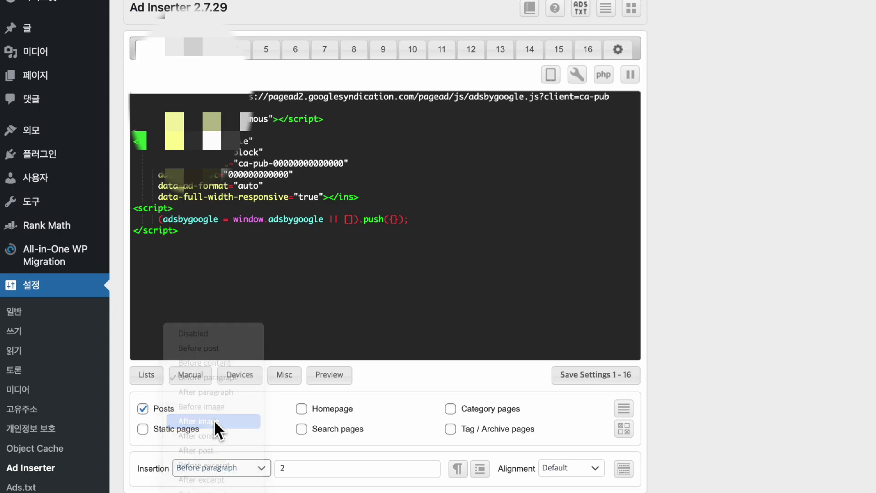
{"action": "left_click", "coordinate": [320, 471]}
{"action": "key", "text": "BackSpace"}
{"action": "type", "text": "1"}
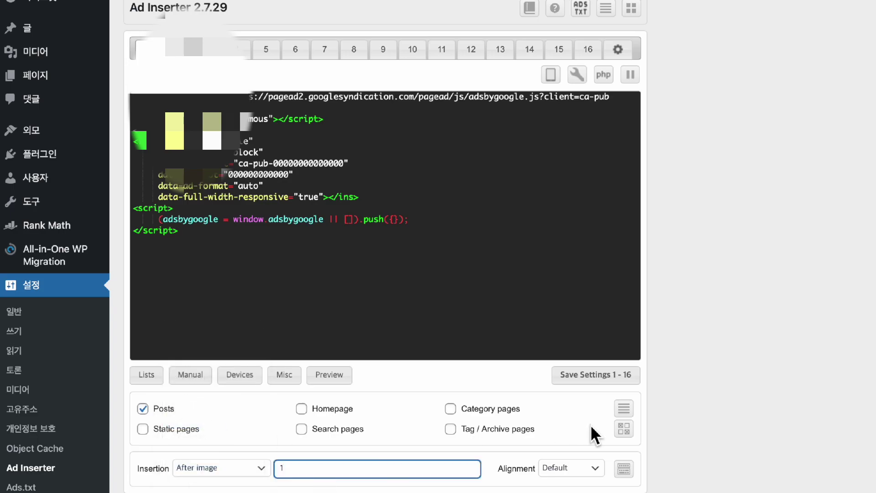
{"action": "left_click", "coordinate": [584, 383]}
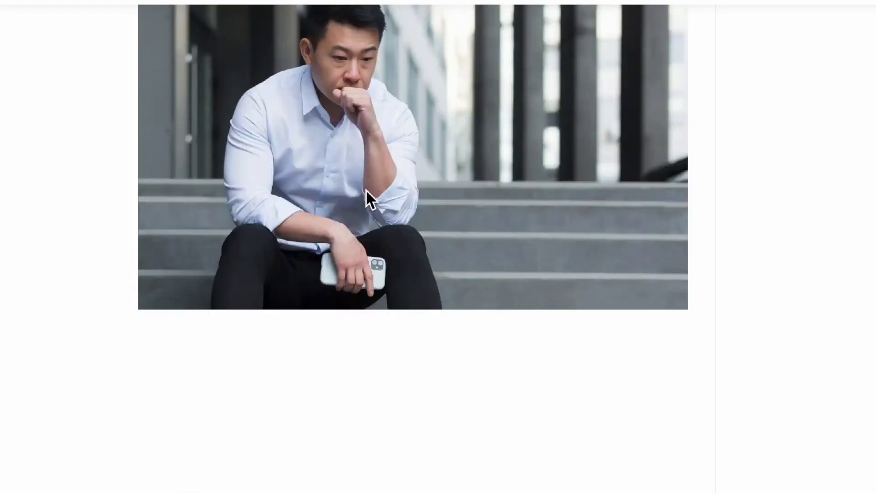
Examine the published post from the ad space below the image through the remaining sections and back to the beginning
{"action": "scroll", "coordinate": [366, 189], "scroll_direction": "down", "scroll_amount": 3}
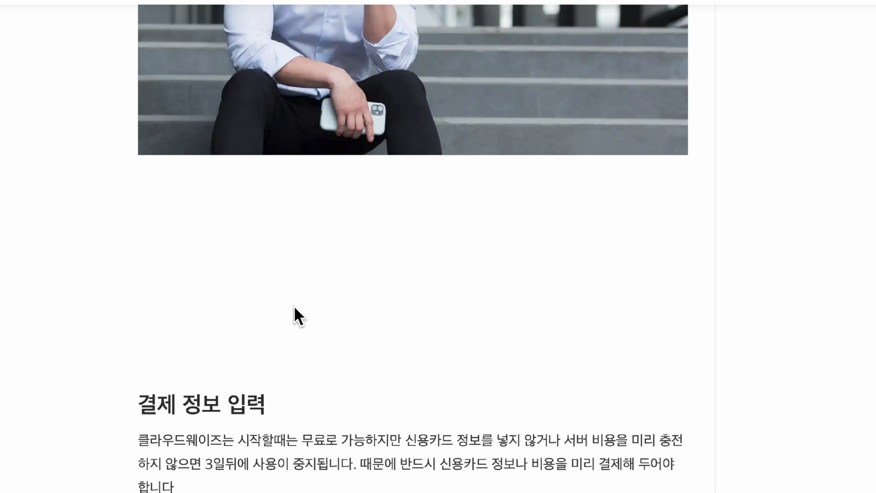
{"action": "scroll", "coordinate": [294, 305], "scroll_direction": "up", "scroll_amount": 15}
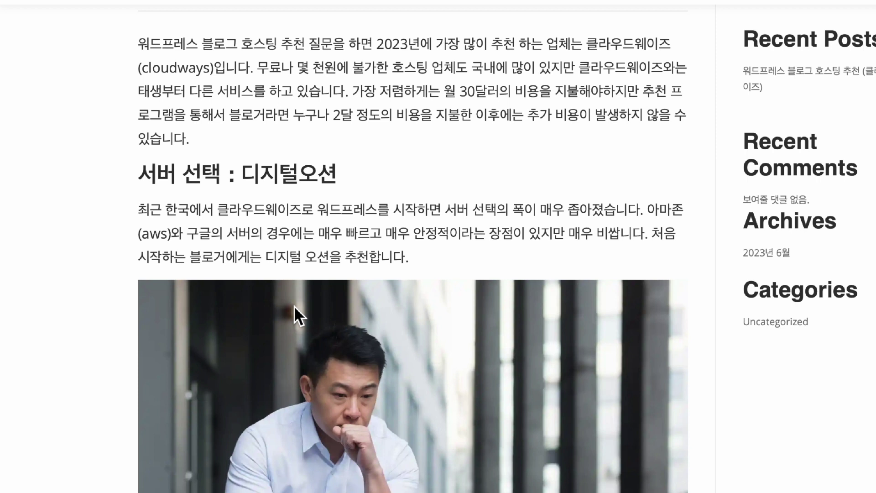
{"action": "scroll", "coordinate": [294, 305], "scroll_direction": "down", "scroll_amount": 15}
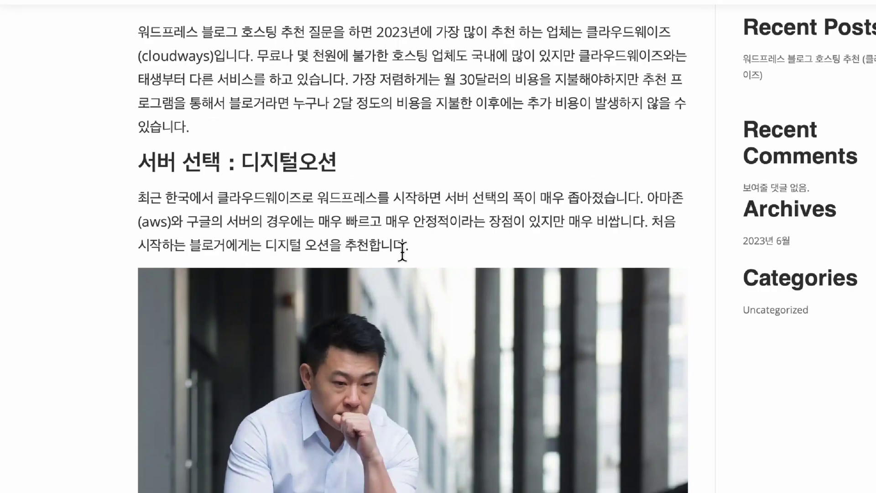
{"action": "scroll", "coordinate": [385, 296], "scroll_direction": "down", "scroll_amount": 10}
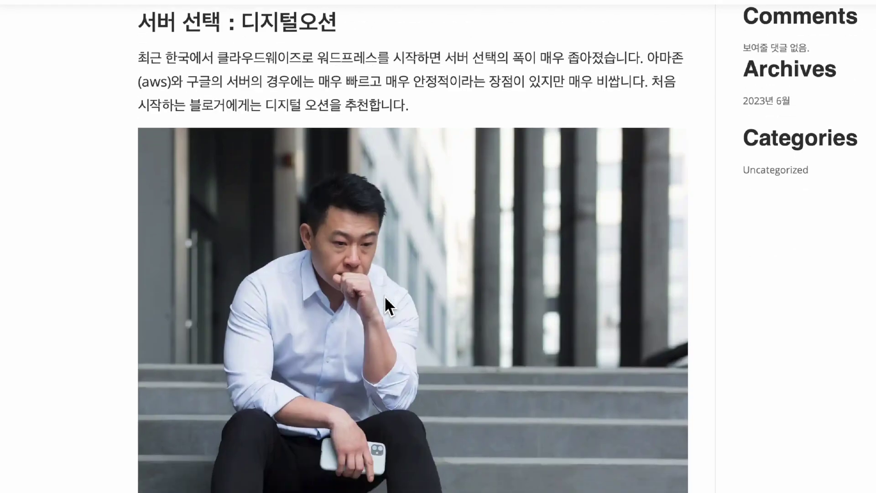
{"action": "scroll", "coordinate": [384, 340], "scroll_direction": "down", "scroll_amount": 2}
{"action": "scroll", "coordinate": [382, 341], "scroll_direction": "down", "scroll_amount": 1}
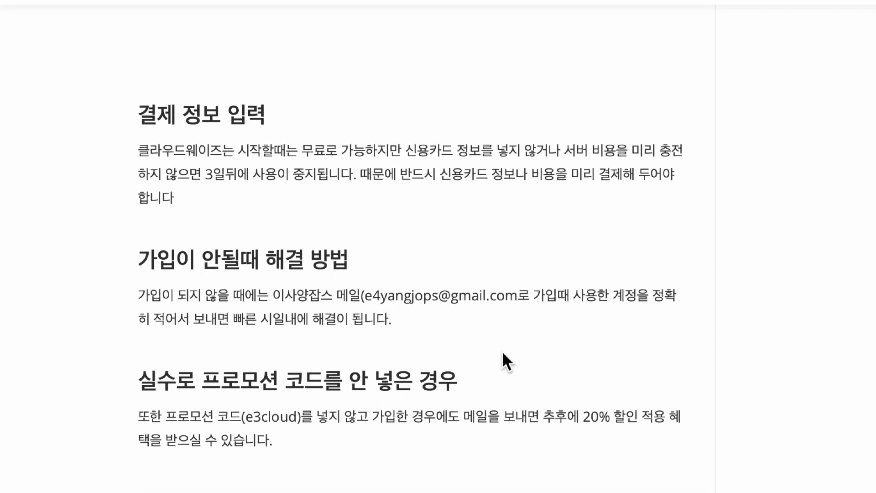
{"action": "scroll", "coordinate": [491, 343], "scroll_direction": "up", "scroll_amount": 12}
{"action": "scroll", "coordinate": [491, 340], "scroll_direction": "up", "scroll_amount": 3}
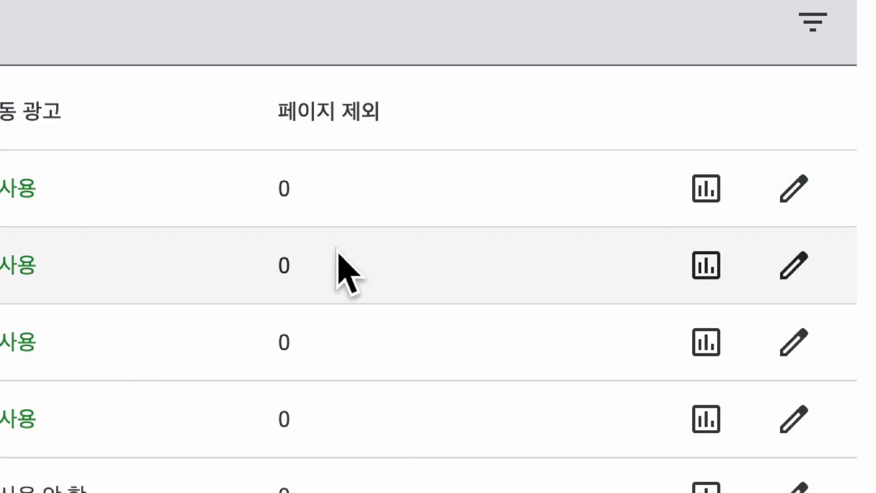
In Google AdSense, open the first listed site's ad settings for editing and turn on 자동 광고
{"action": "left_click", "coordinate": [797, 194]}
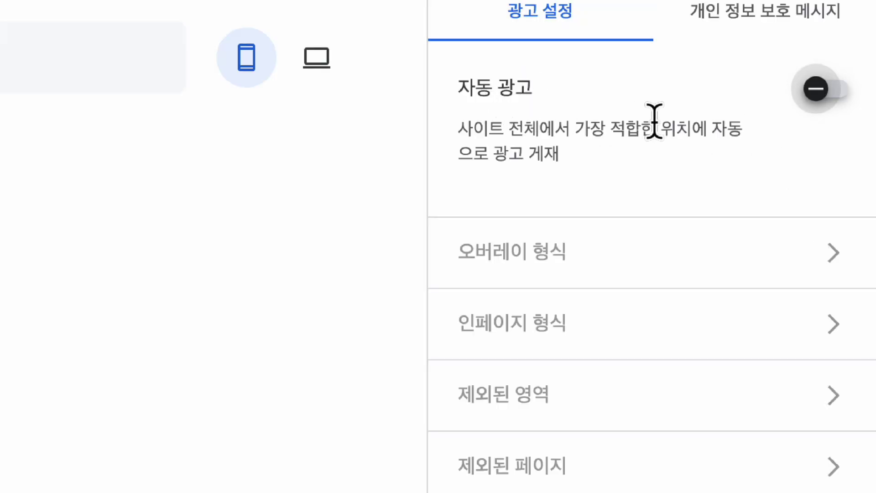
{"action": "left_click", "coordinate": [814, 104]}
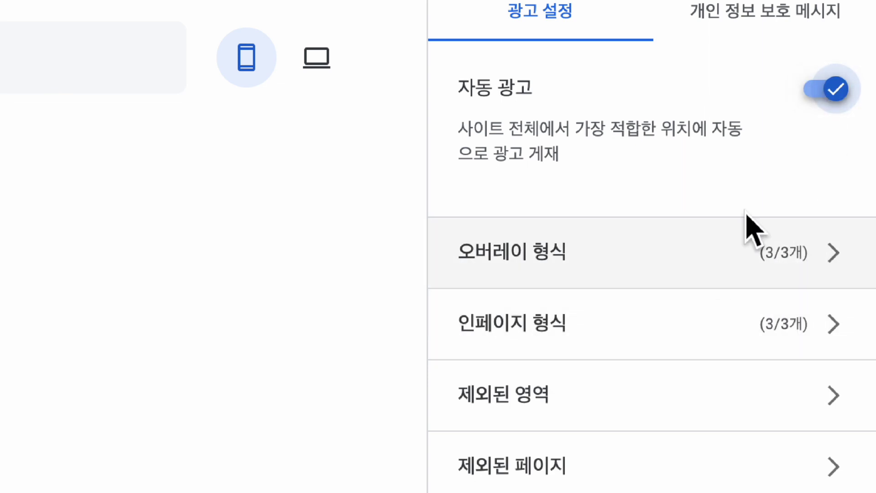
Examine the 앵커 광고, 사이드 레일 광고 and 모바일 전면광고 options under 오버레이 형식, and return to the ad settings
{"action": "left_click", "coordinate": [815, 257]}
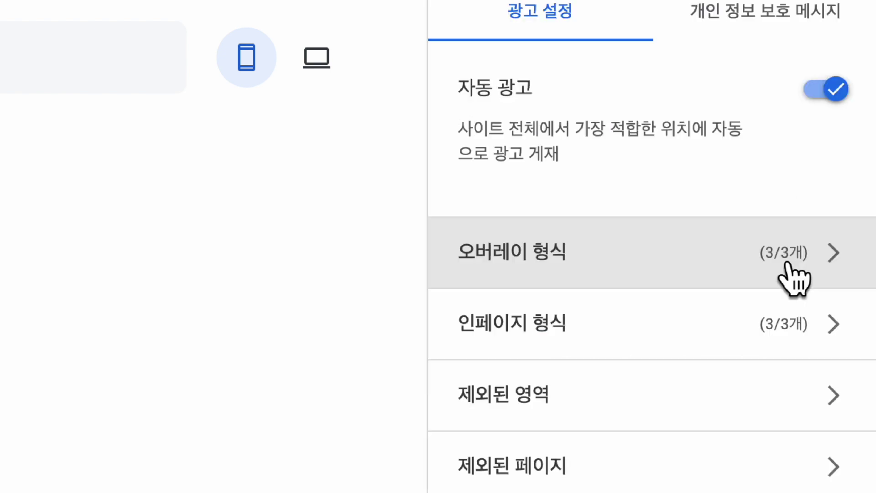
{"action": "left_click", "coordinate": [796, 270]}
{"action": "scroll", "coordinate": [621, 328], "scroll_direction": "down", "scroll_amount": 1}
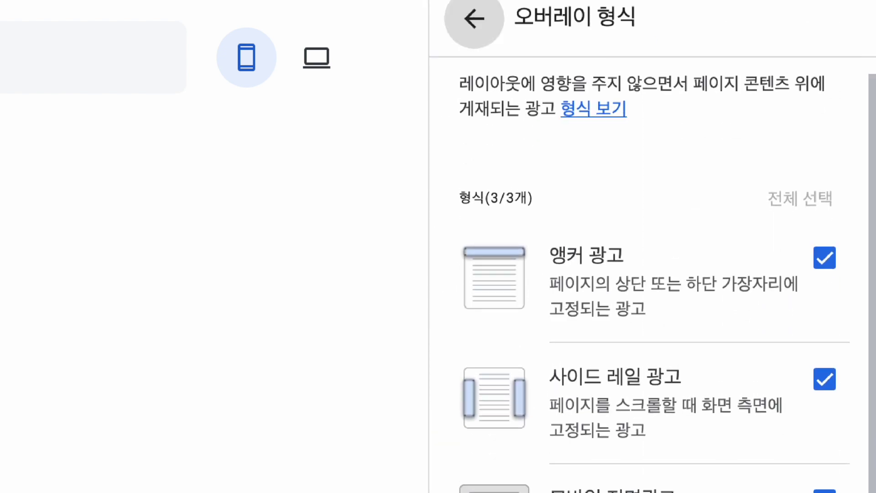
{"action": "scroll", "coordinate": [581, 417], "scroll_direction": "down", "scroll_amount": 2}
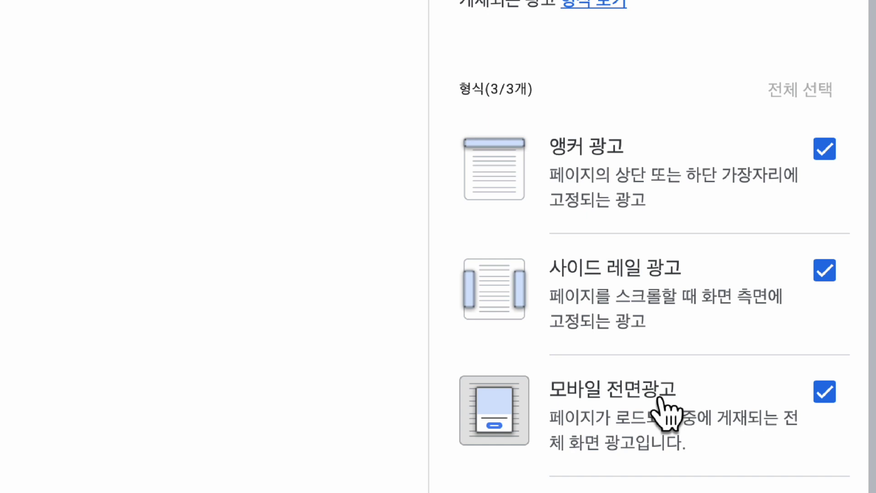
{"action": "scroll", "coordinate": [679, 170], "scroll_direction": "up", "scroll_amount": 2}
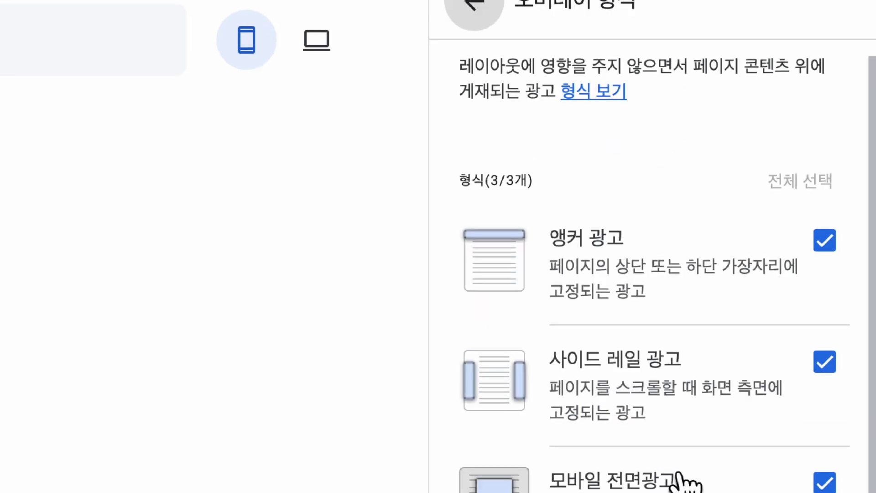
{"action": "left_click", "coordinate": [485, 18]}
{"action": "scroll", "coordinate": [753, 365], "scroll_direction": "down", "scroll_amount": 9}
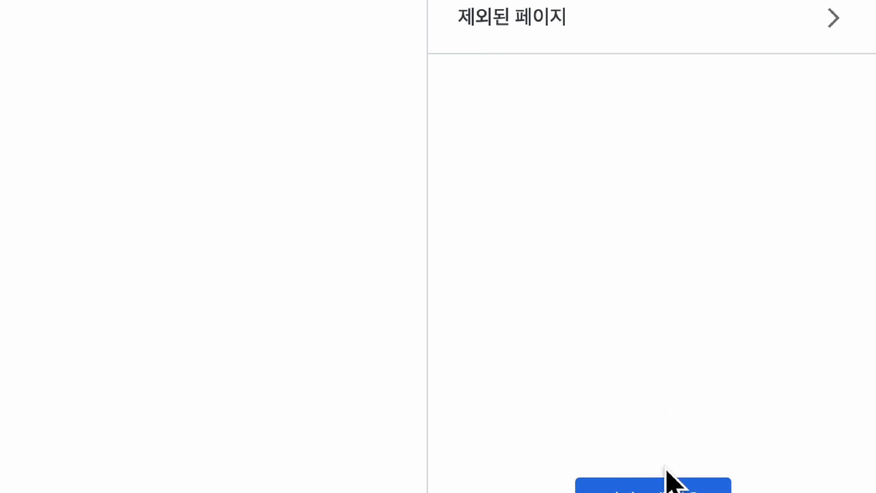
Apply the auto ads settings to the site in AdSense, and look over the blog's home page
{"action": "left_click", "coordinate": [654, 486]}
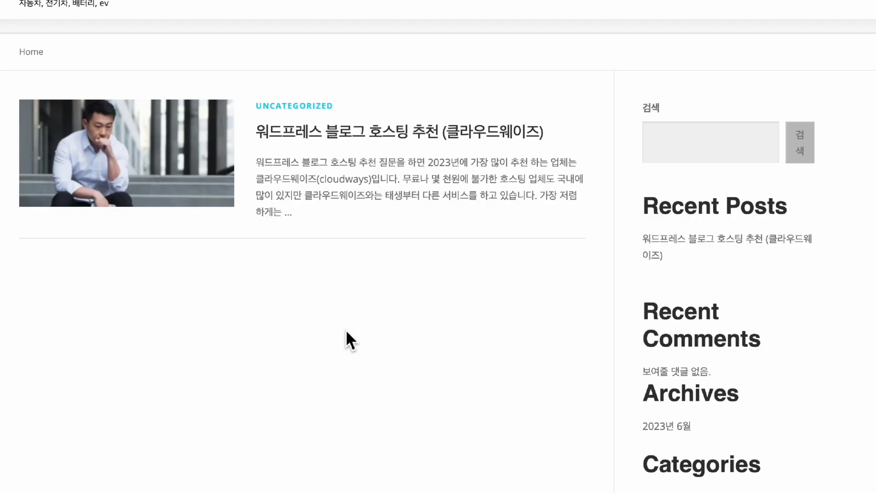
{"action": "scroll", "coordinate": [579, 245], "scroll_direction": "down", "scroll_amount": 1}
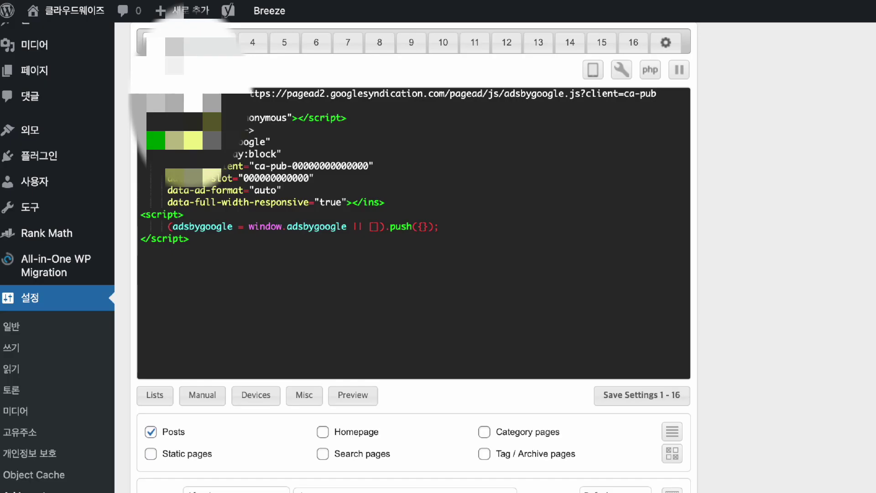
In Ad Inserter, delete all the AdSense code from Block 1 and save the settings
{"action": "left_click", "coordinate": [285, 43]}
{"action": "left_click", "coordinate": [157, 42]}
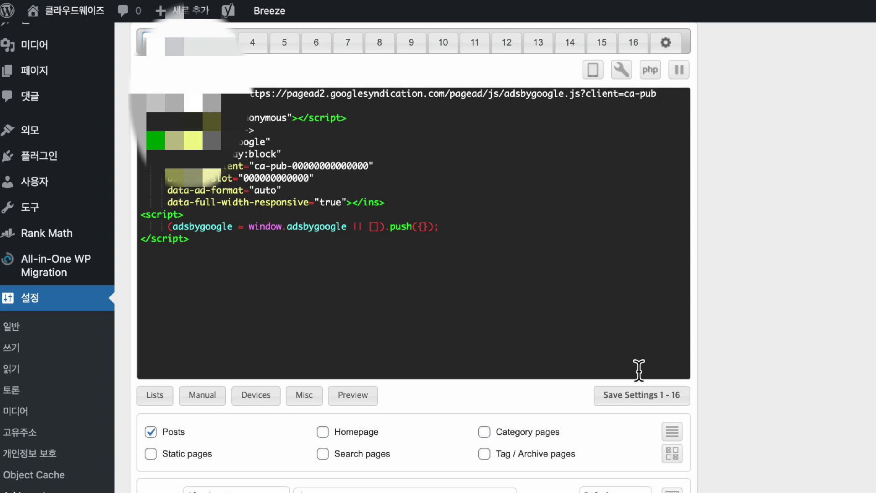
{"action": "left_click", "coordinate": [296, 292]}
{"action": "key", "text": "ctrl+a"}
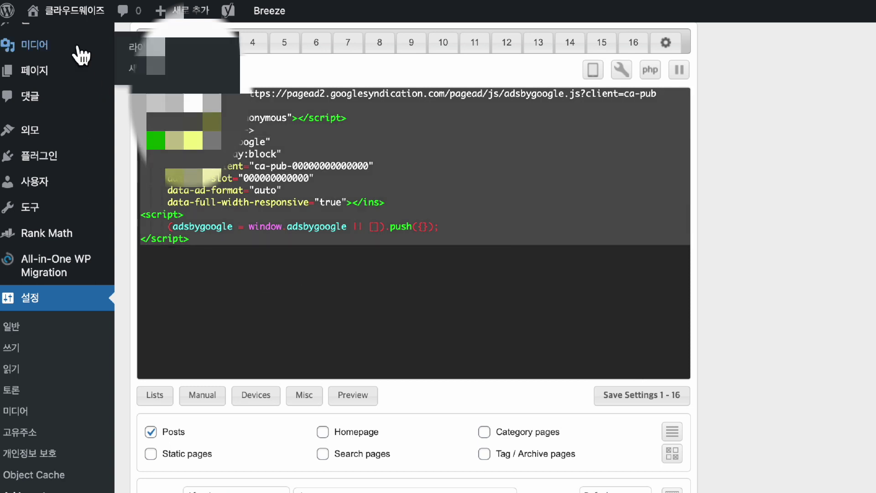
{"action": "key", "text": "BackSpace"}
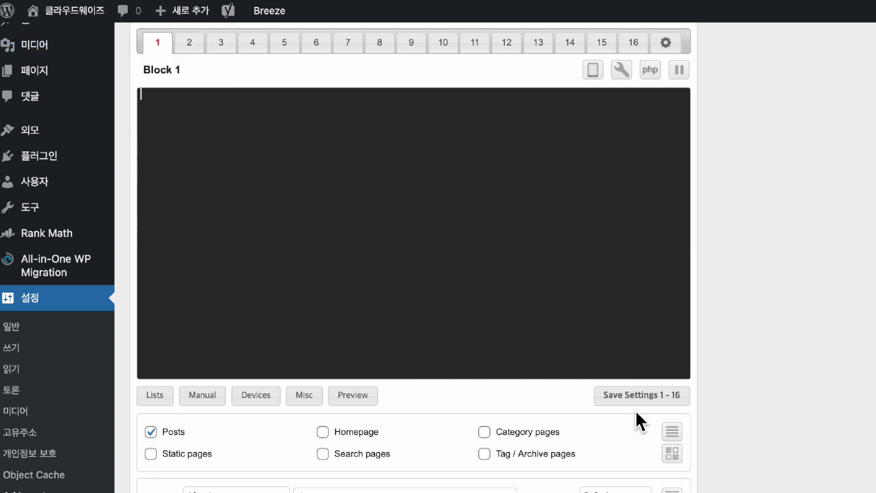
{"action": "left_click", "coordinate": [633, 397]}
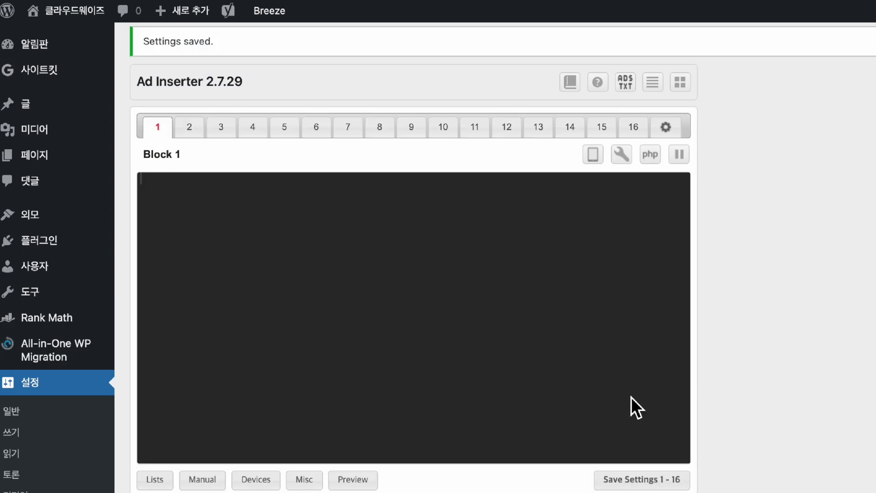